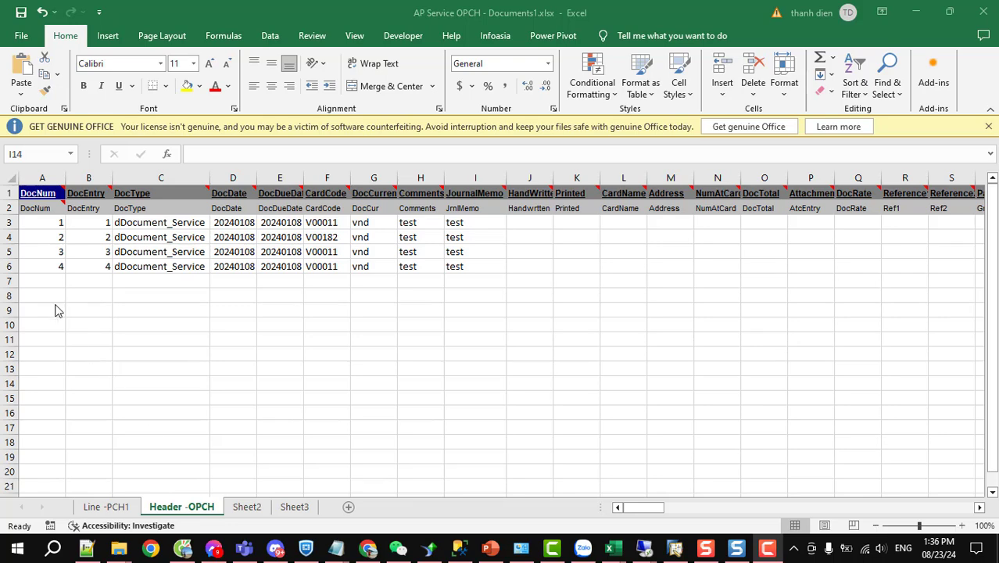
Step: Widen the DocDueDate column on the Header -OPCH sheet so its dates fit comfortably
{"action": "left_click", "coordinate": [40, 222]}
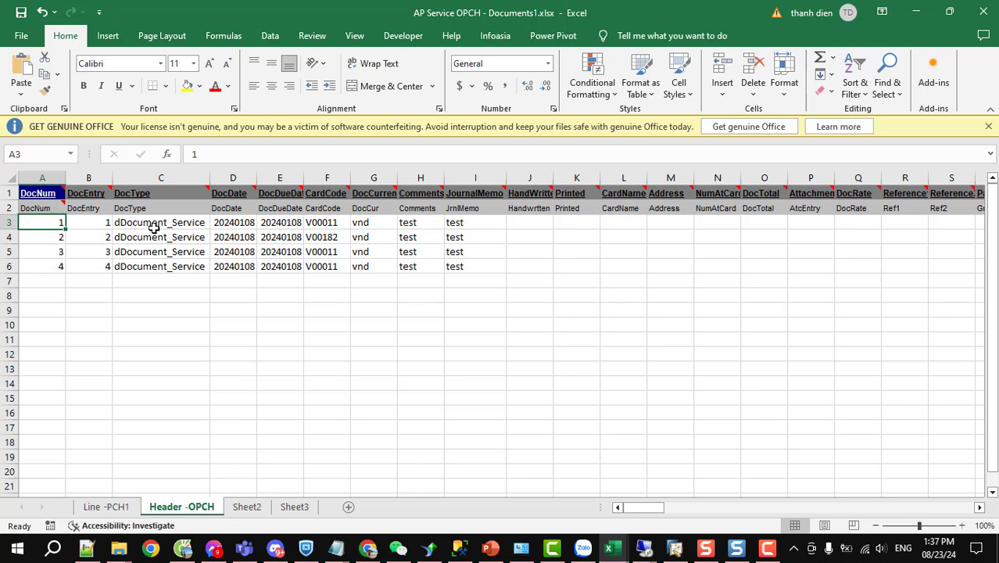
{"action": "left_click", "coordinate": [255, 177]}
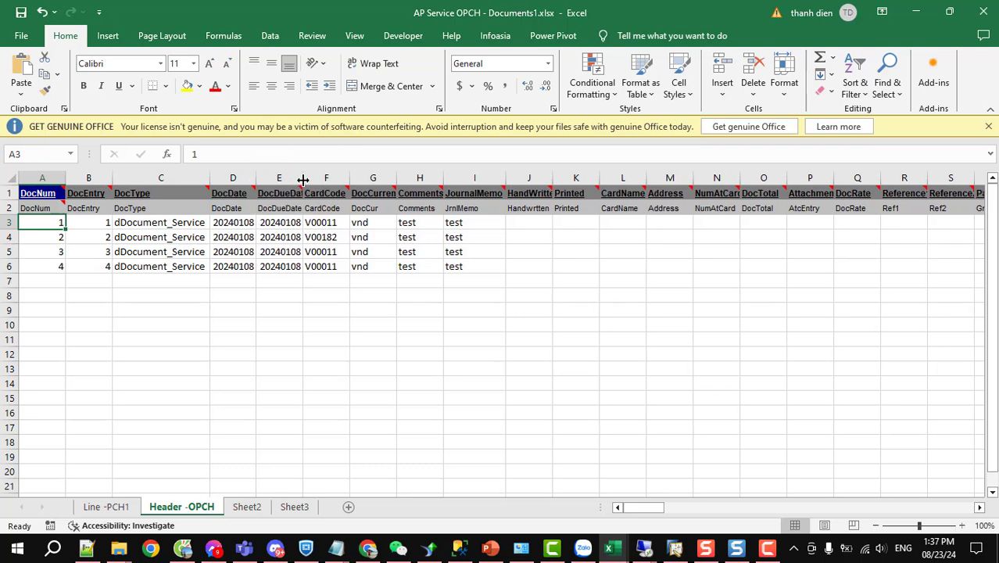
{"action": "left_click_drag", "start_coordinate": [303, 180], "coordinate": [318, 179]}
Step: Review the CardCode, DocCurrency, Comments and JournalMemo entries for the four documents on the header sheet
{"action": "left_click", "coordinate": [352, 225]}
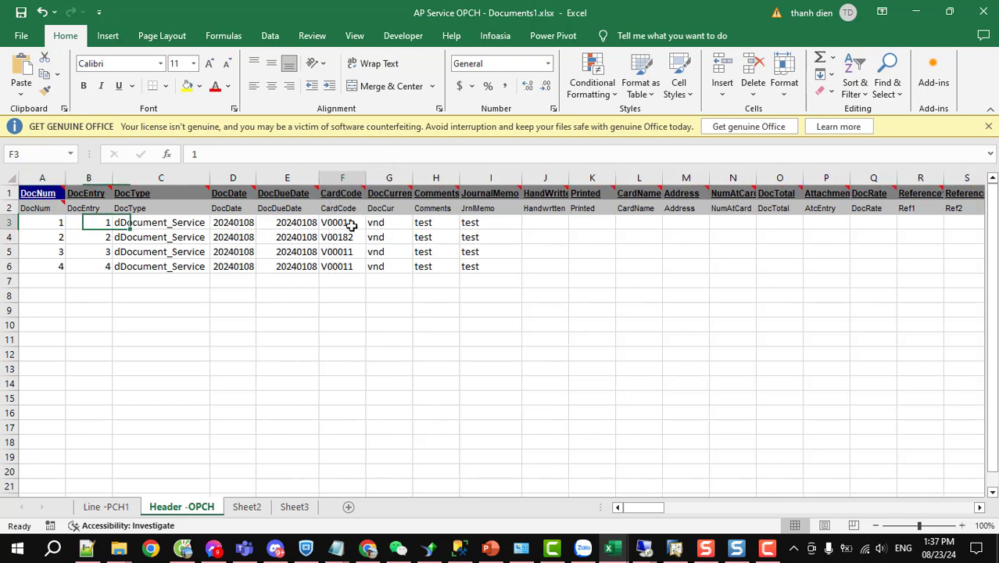
{"action": "left_click_drag", "start_coordinate": [352, 225], "coordinate": [350, 266]}
{"action": "left_click_drag", "start_coordinate": [379, 223], "coordinate": [388, 266]}
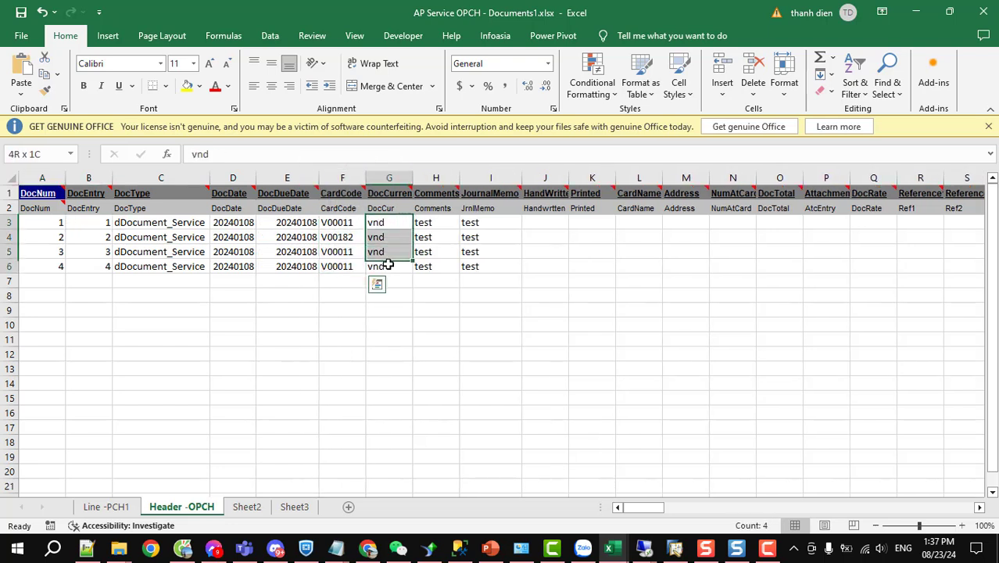
{"action": "left_click_drag", "start_coordinate": [436, 222], "coordinate": [436, 266]}
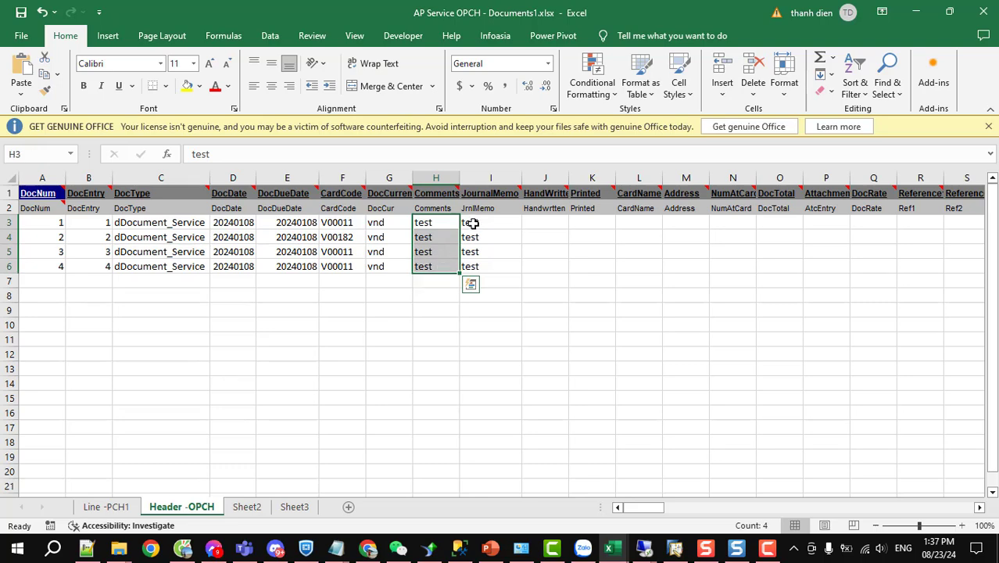
{"action": "left_click_drag", "start_coordinate": [472, 223], "coordinate": [469, 266]}
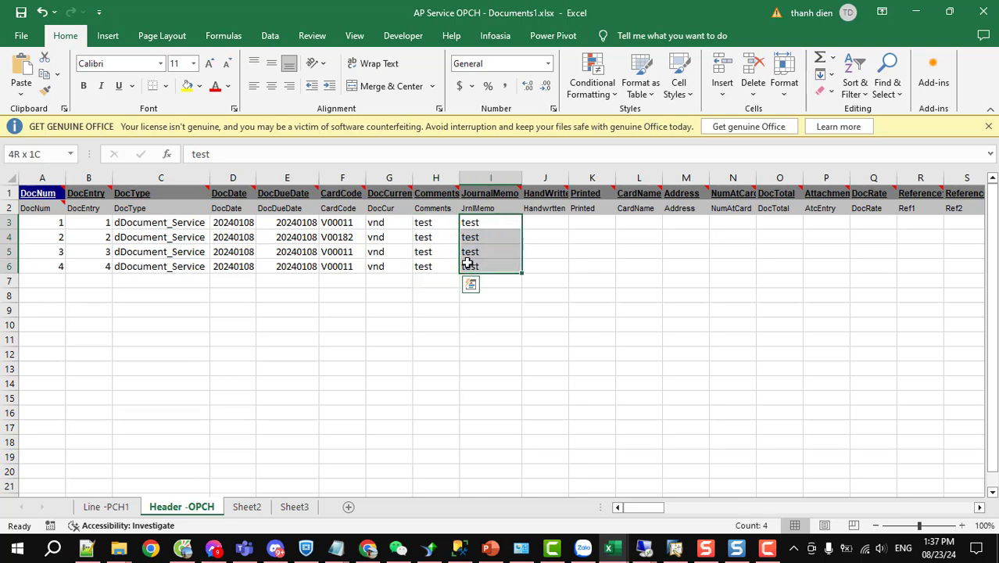
Step: Examine the Line -PCH1 sheet's first invoice line, from ParentKey, LineNum and description through total, VAT group, account code and costing code
{"action": "left_click", "coordinate": [100, 508]}
{"action": "left_click", "coordinate": [135, 334]}
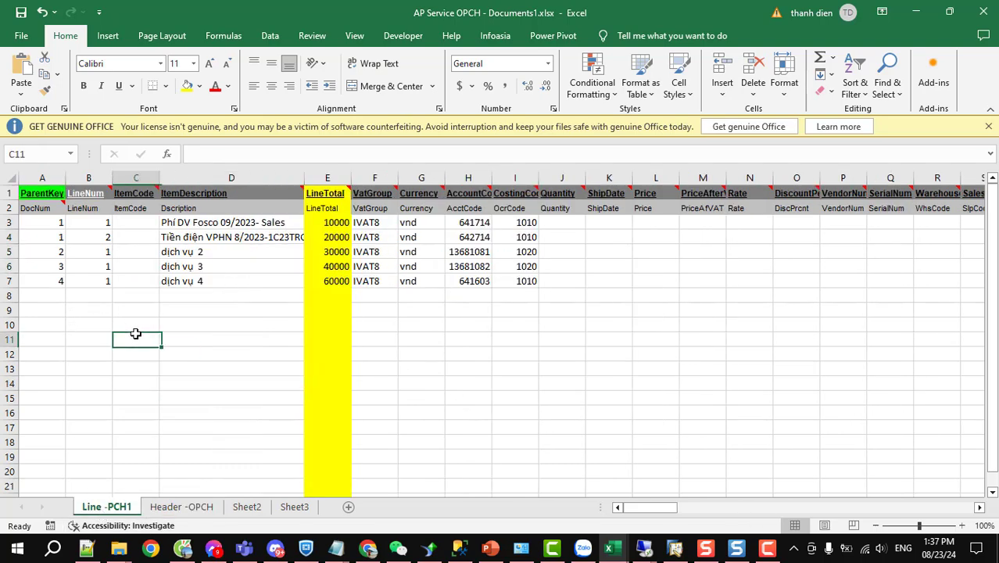
{"action": "left_click", "coordinate": [44, 224]}
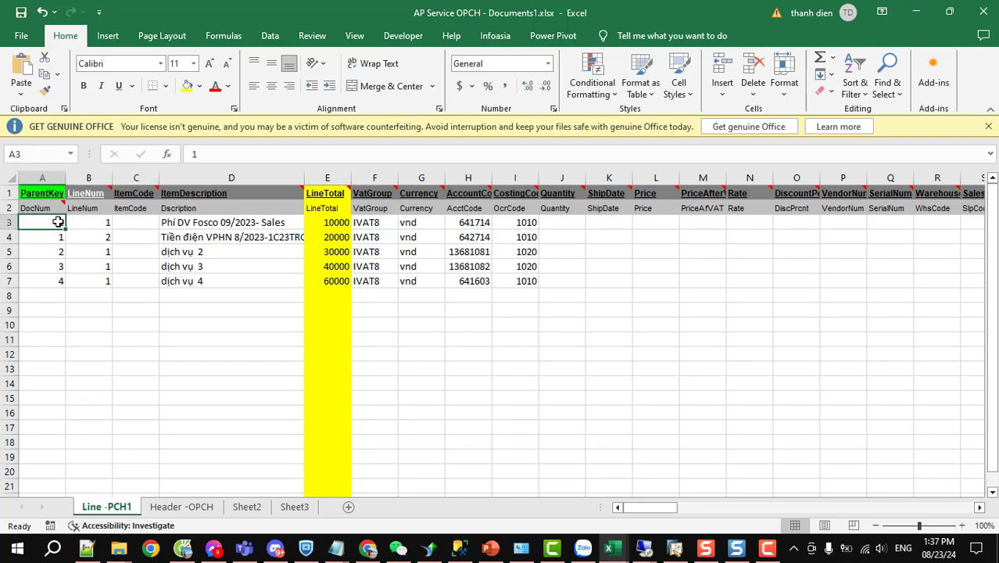
{"action": "left_click", "coordinate": [212, 223]}
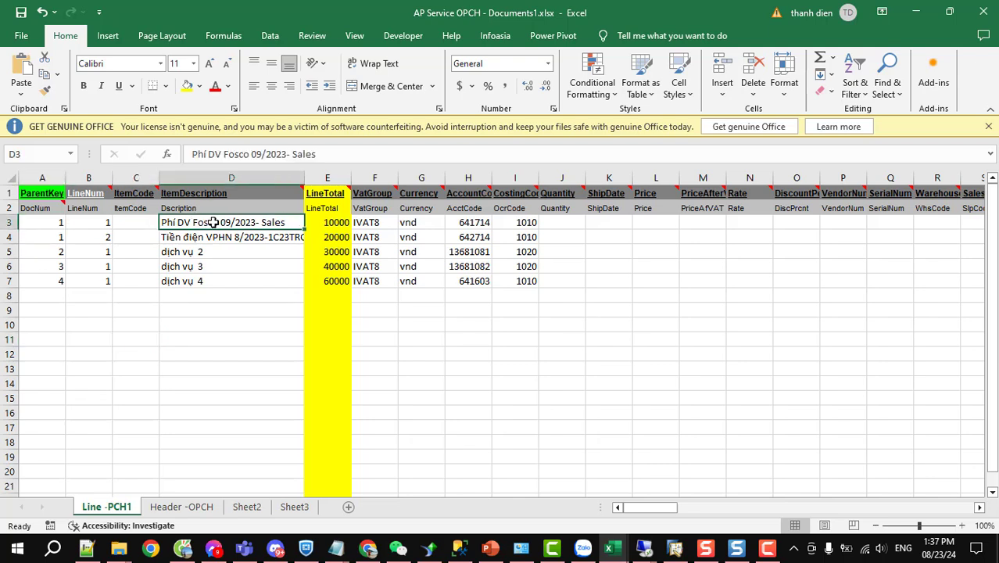
{"action": "left_click", "coordinate": [85, 226]}
{"action": "left_click", "coordinate": [188, 222]}
{"action": "left_click", "coordinate": [347, 222]}
{"action": "left_click", "coordinate": [376, 222]}
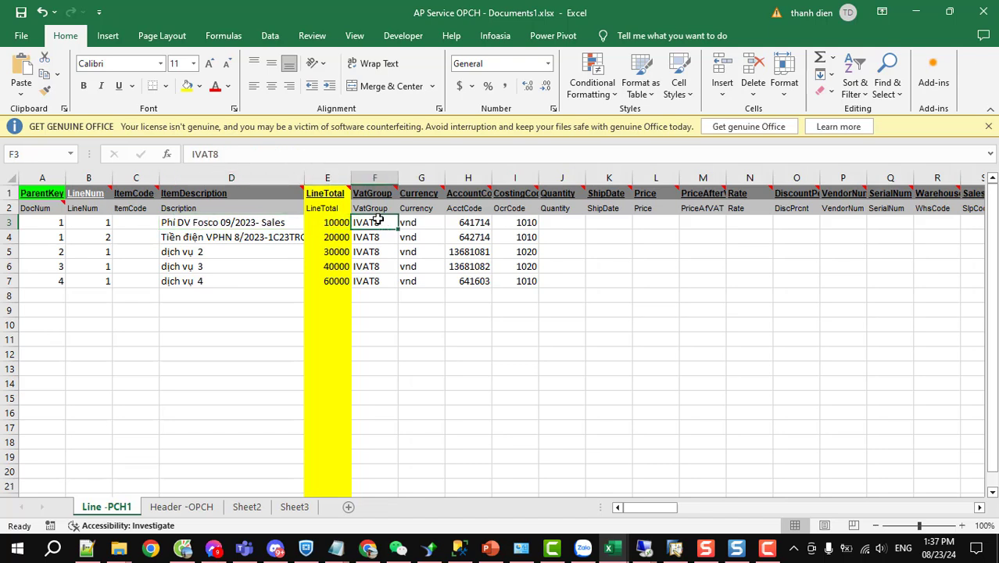
{"action": "left_click", "coordinate": [476, 223]}
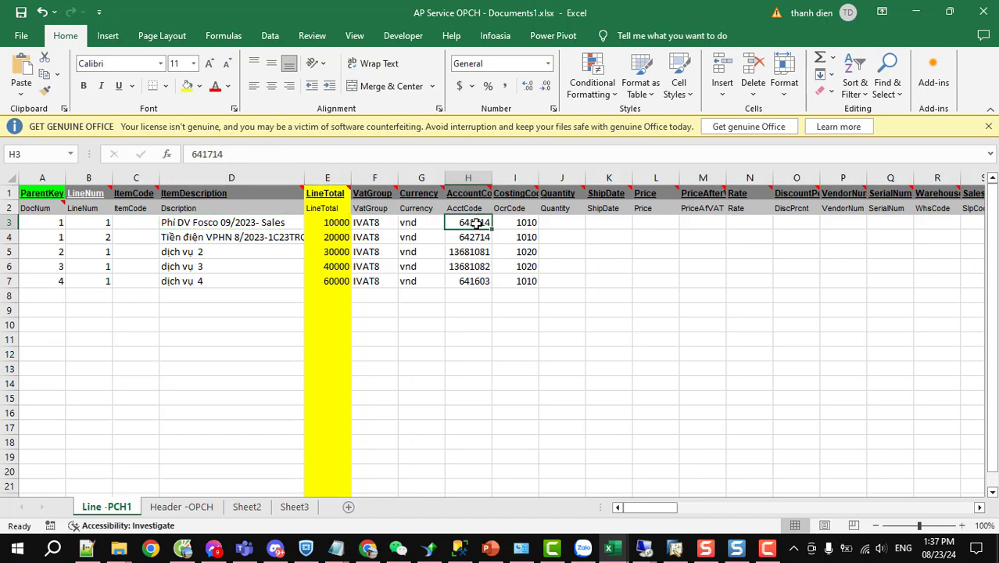
{"action": "mouse_move", "coordinate": [538, 187]}
Step: Switch to SAP Business One, open the purchasing A/P Invoice form and display the last invoice record
{"action": "left_click", "coordinate": [676, 548]}
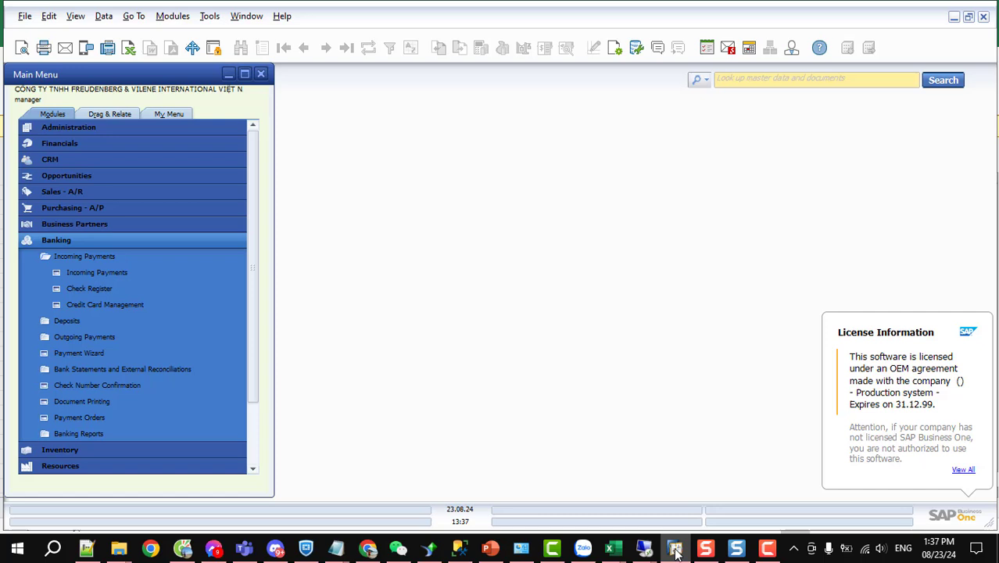
{"action": "left_click", "coordinate": [79, 208]}
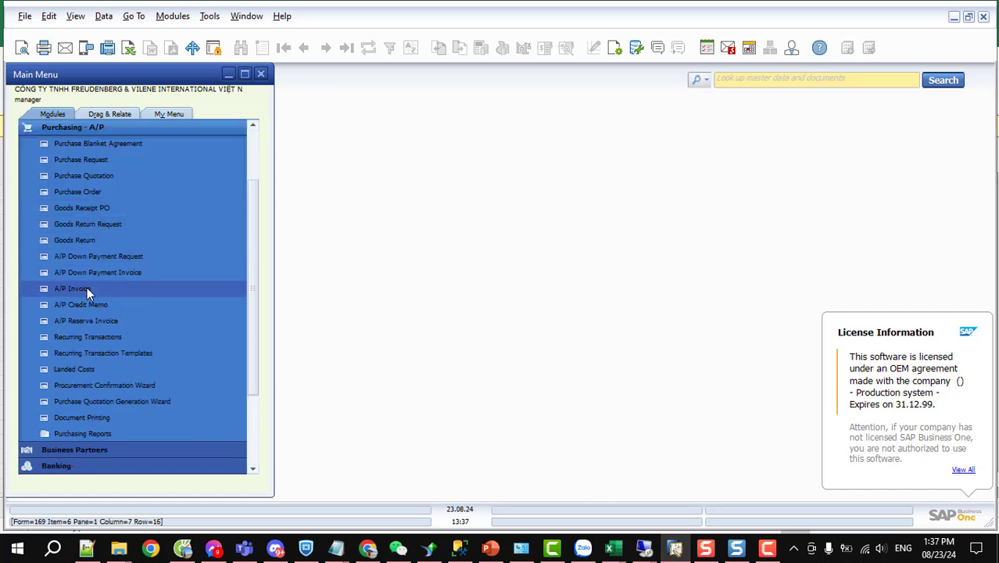
{"action": "left_click", "coordinate": [178, 288]}
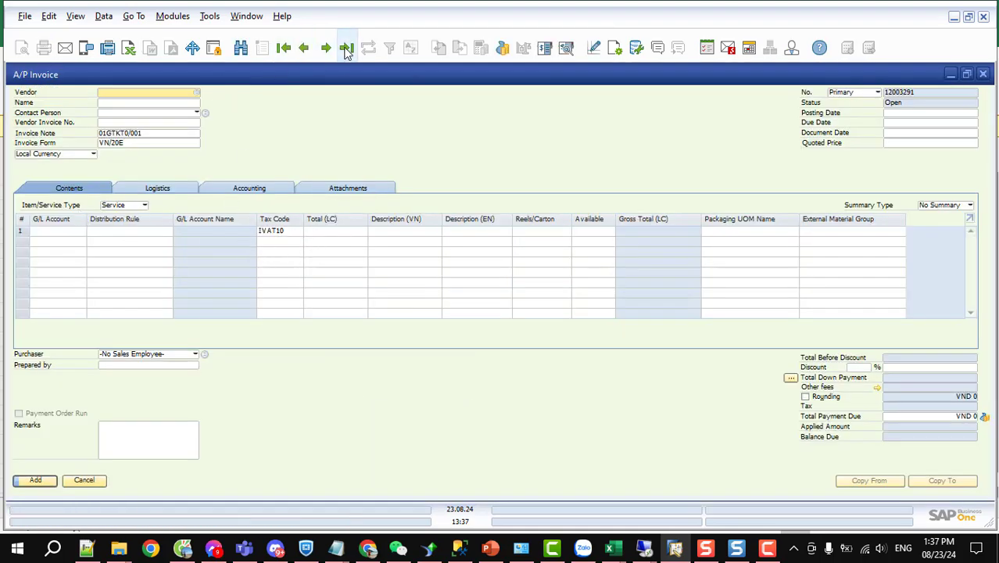
{"action": "left_click", "coordinate": [347, 49]}
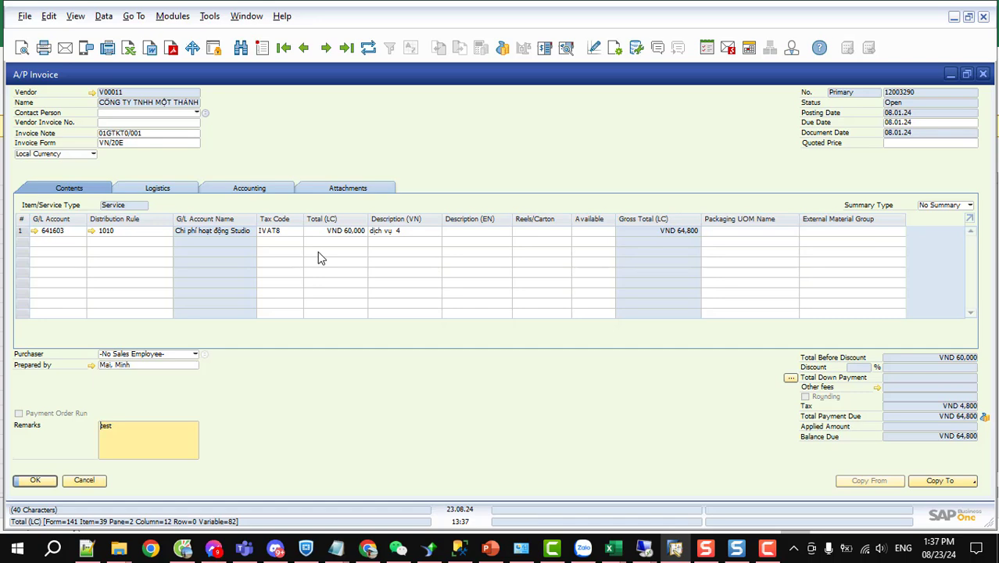
Step: Look up columns starting with "o" in the A/P invoice's form settings, then close the settings without changes
{"action": "left_click", "coordinate": [595, 49]}
{"action": "left_click", "coordinate": [586, 256]}
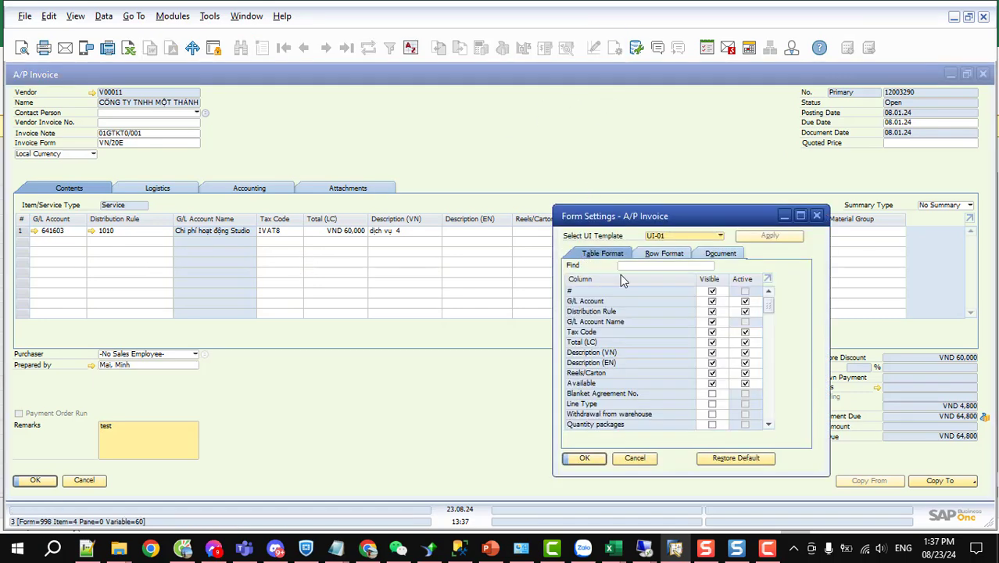
{"action": "left_click", "coordinate": [621, 267]}
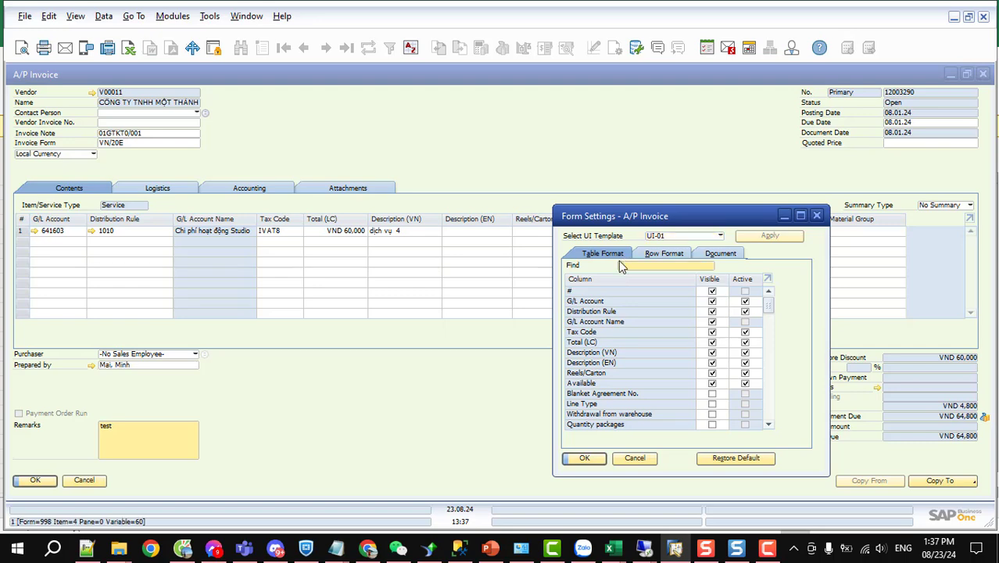
{"action": "type", "text": "o"}
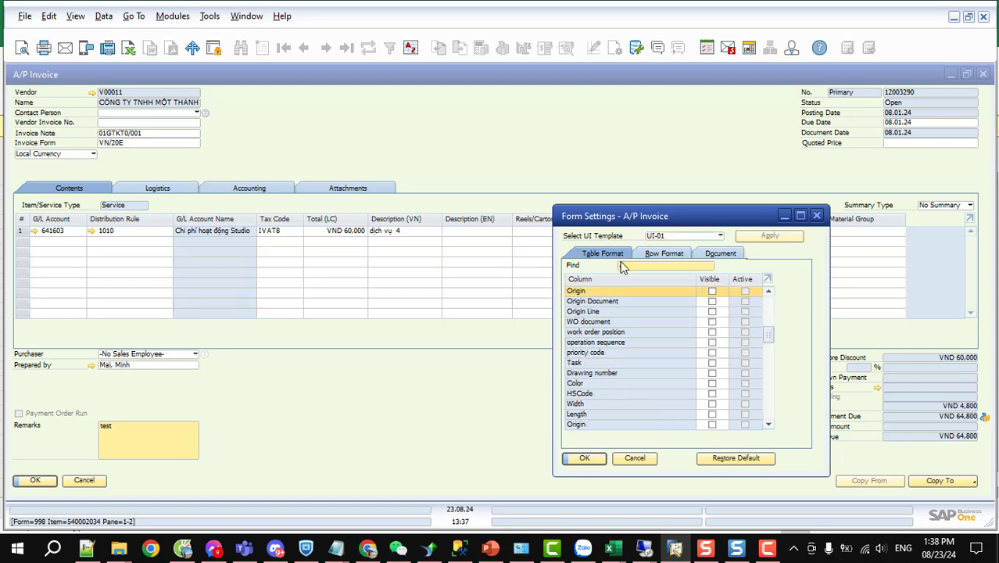
{"action": "key", "text": "BackSpace"}
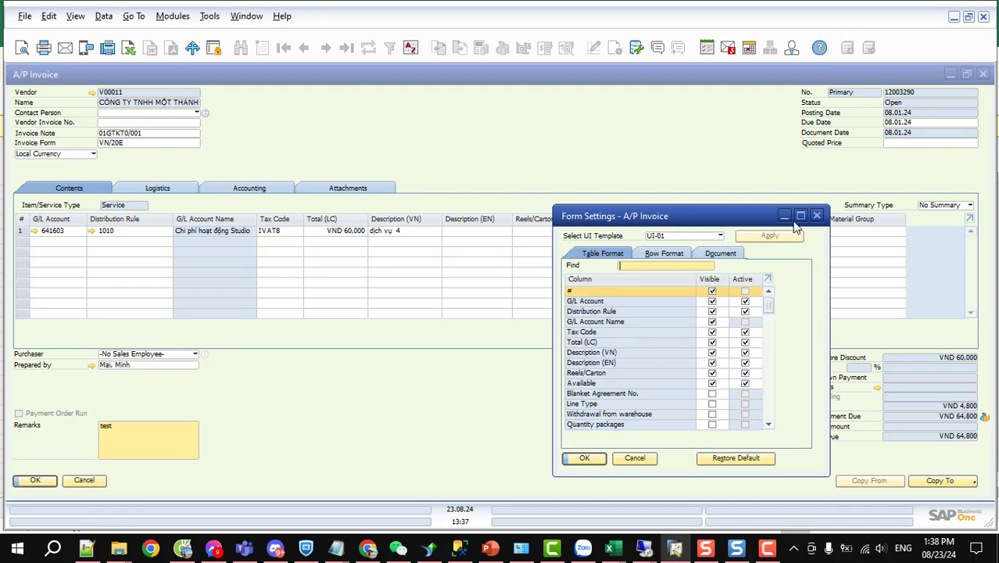
{"action": "left_click", "coordinate": [817, 216]}
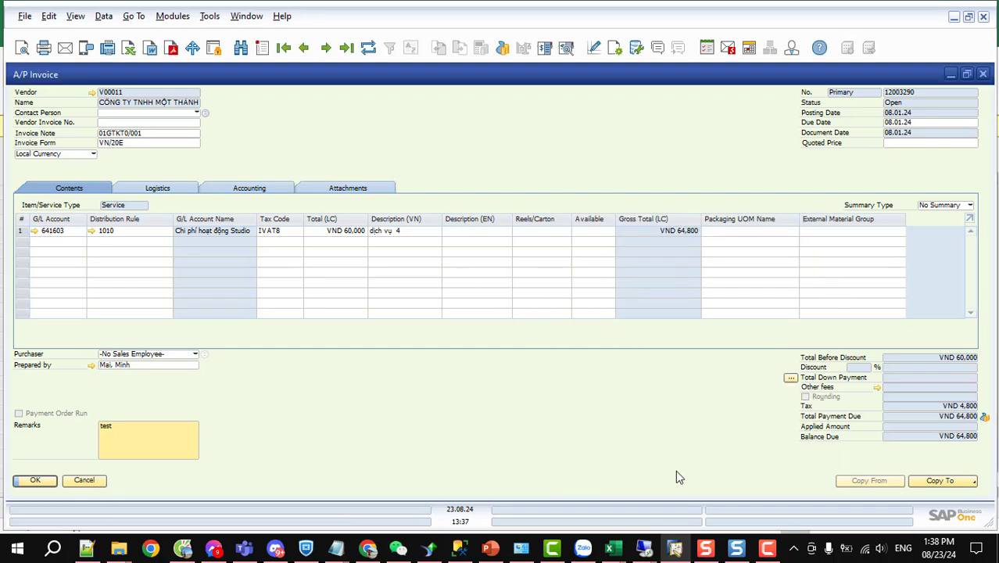
Step: Switch back to the Excel workbook and inspect the OcrCode field name in cell I2 of the line sheet
{"action": "key", "text": "alt+Tab"}
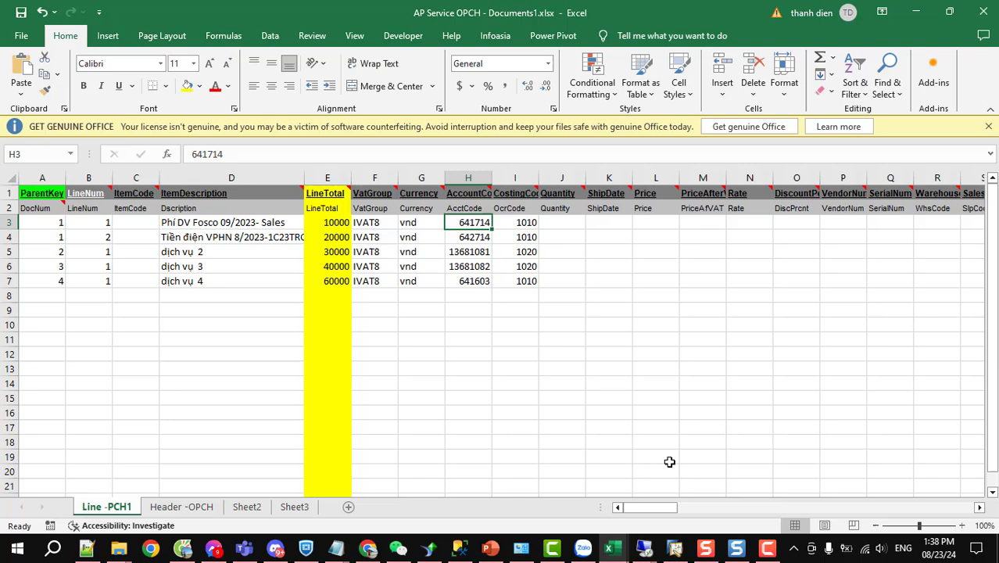
{"action": "left_click", "coordinate": [518, 209]}
{"action": "double_click", "coordinate": [528, 208]}
{"action": "double_click", "coordinate": [511, 210]}
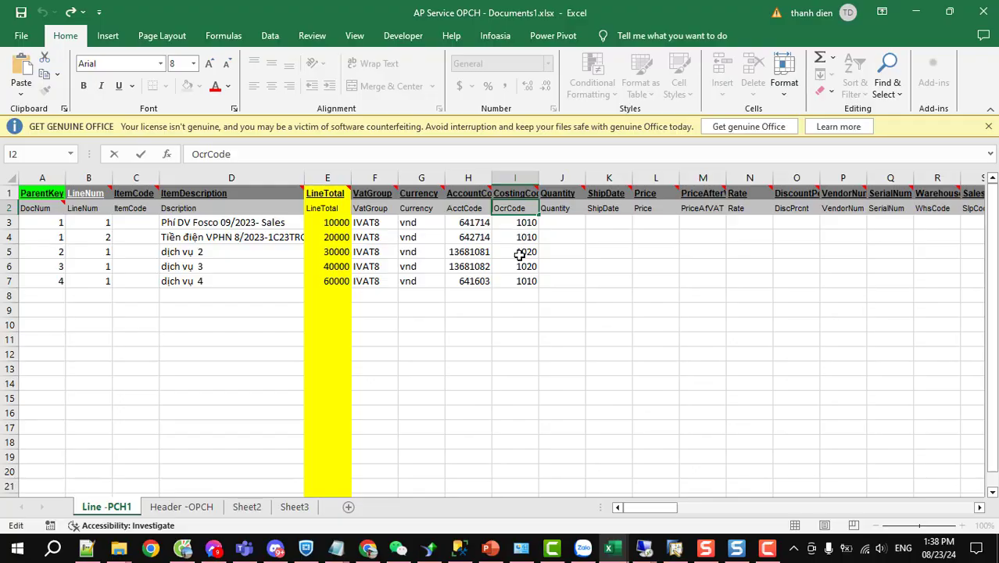
Step: Return to SAP Business One, reopen the A/P invoice's form settings and search the table columns for "code"
{"action": "key", "text": "alt+Tab"}
{"action": "left_click", "coordinate": [615, 50]}
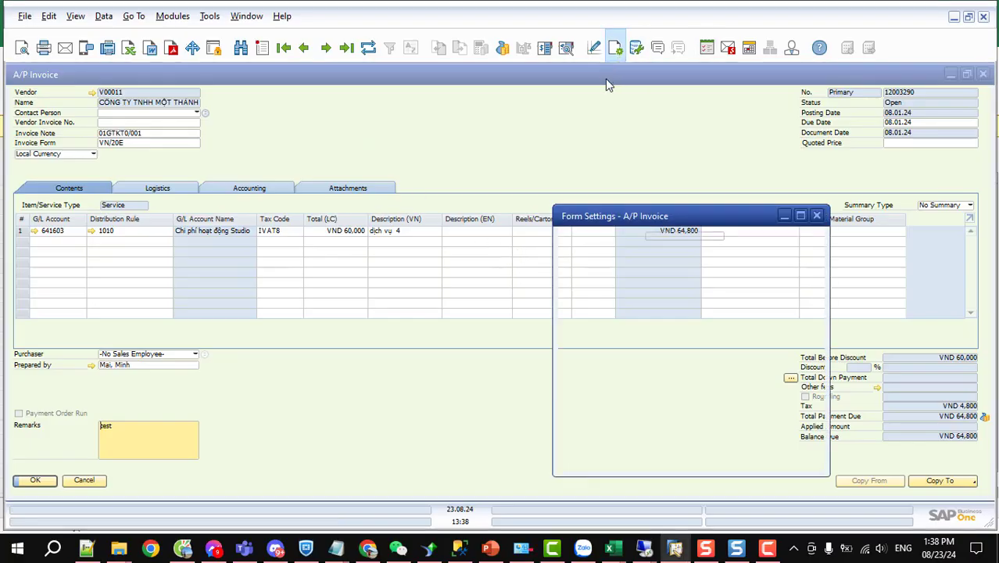
{"action": "left_click", "coordinate": [618, 254]}
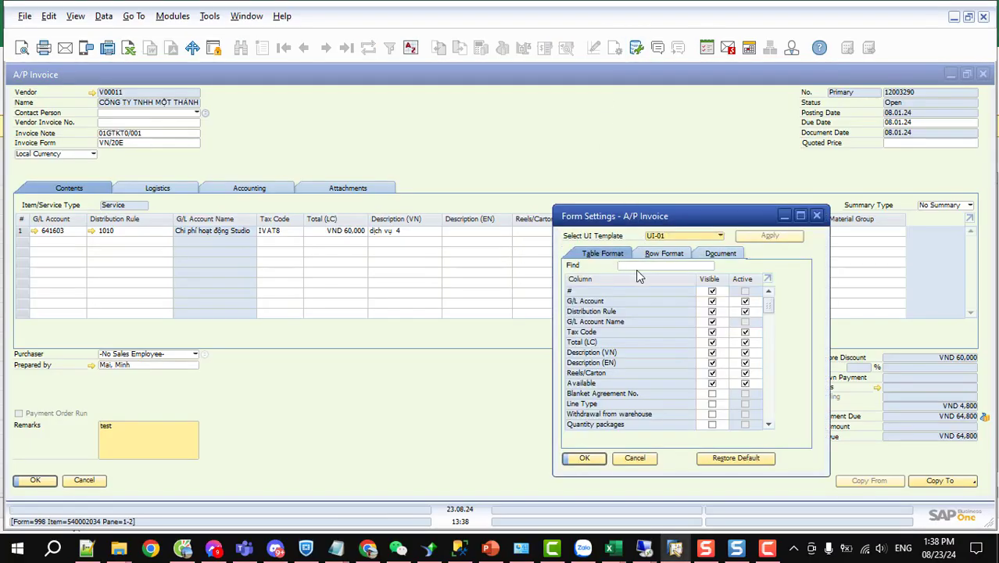
{"action": "left_click", "coordinate": [636, 268]}
{"action": "type", "text": "coe"}
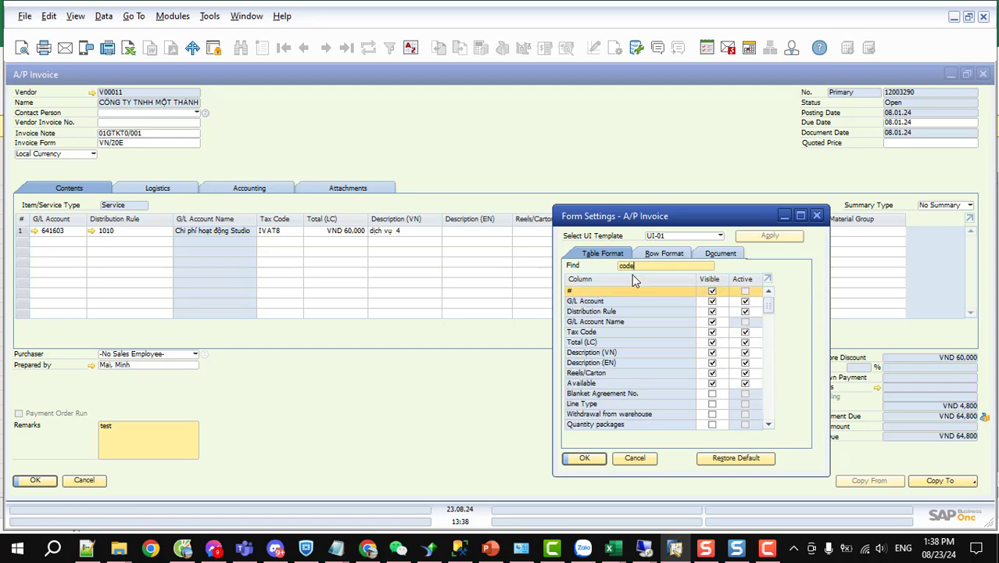
{"action": "scroll", "coordinate": [647, 329], "scroll_direction": "down", "scroll_amount": 5}
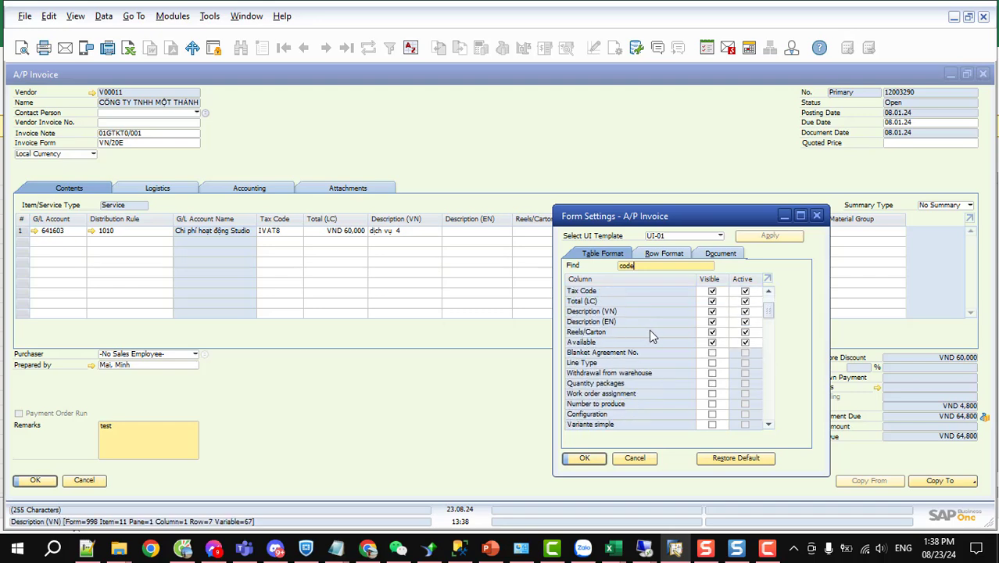
{"action": "scroll", "coordinate": [651, 320], "scroll_direction": "down", "scroll_amount": 2}
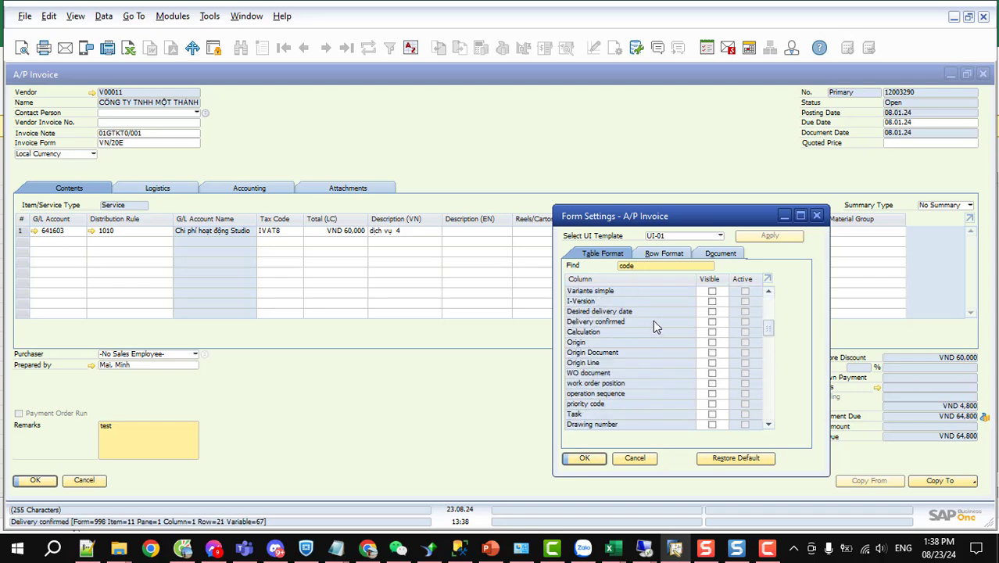
{"action": "scroll", "coordinate": [655, 324], "scroll_direction": "down", "scroll_amount": 3}
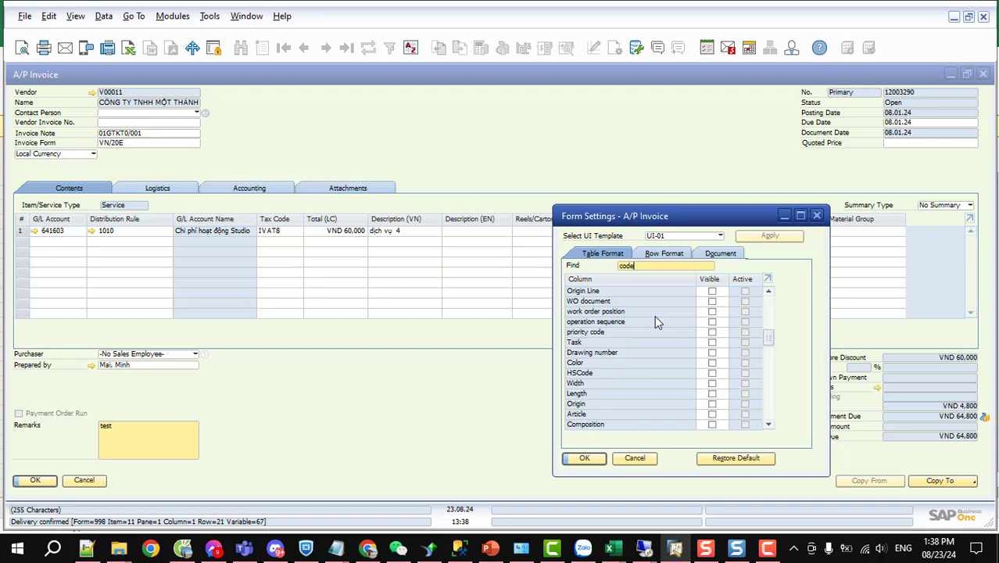
Step: Search the form settings' table columns for "cost", then clear the search term
{"action": "key", "text": "BackSpace"}
{"action": "key", "text": "BackSpace"}
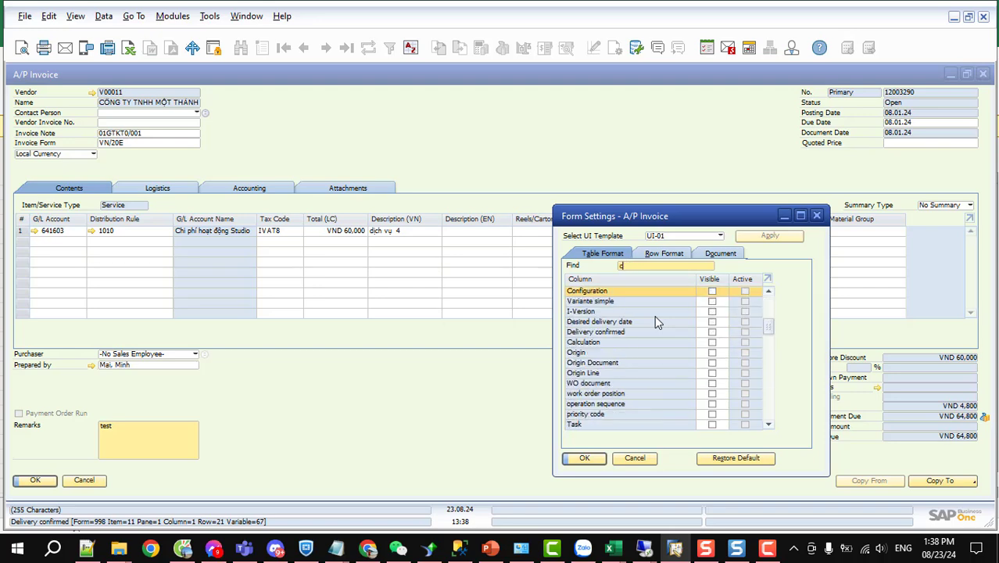
{"action": "type", "text": "stc"}
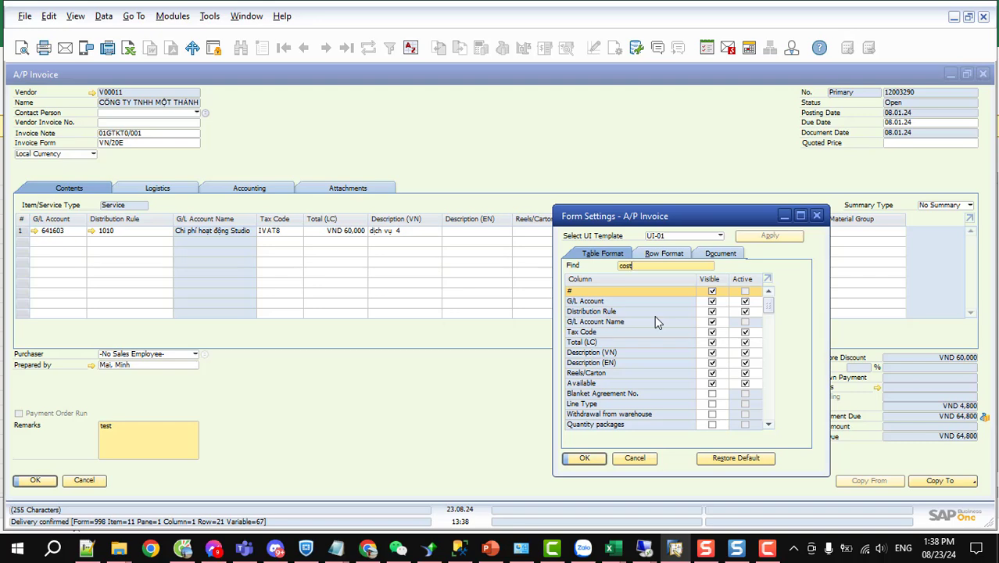
{"action": "key", "text": "BackSpace"}
{"action": "key", "text": "BackSpace"}
{"action": "key", "text": "BackSpace"}
{"action": "key", "text": "BackSpace"}
{"action": "key", "text": "BackSpace"}
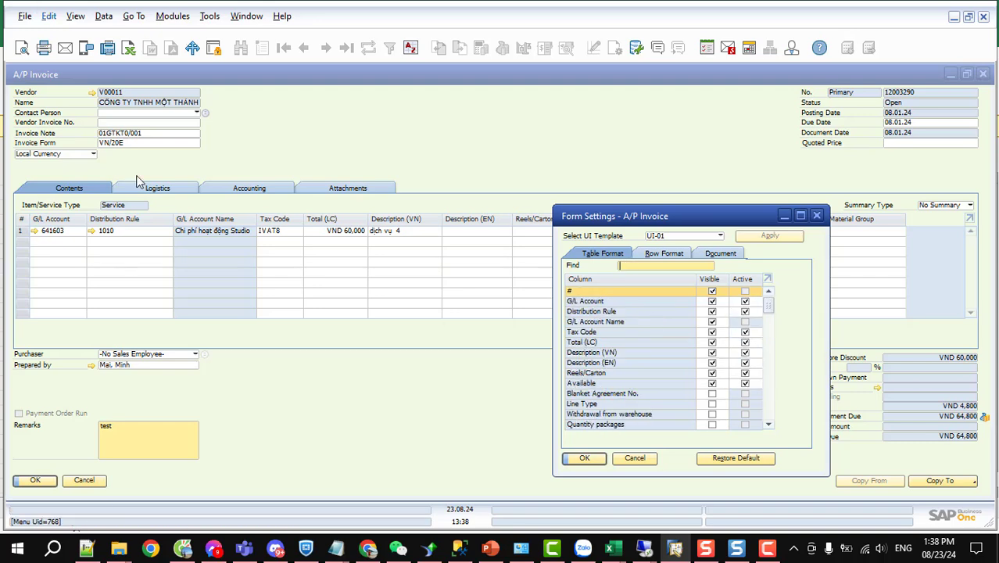
{"action": "scroll", "coordinate": [629, 373], "scroll_direction": "down", "scroll_amount": 2}
{"action": "scroll", "coordinate": [629, 373], "scroll_direction": "up", "scroll_amount": 2}
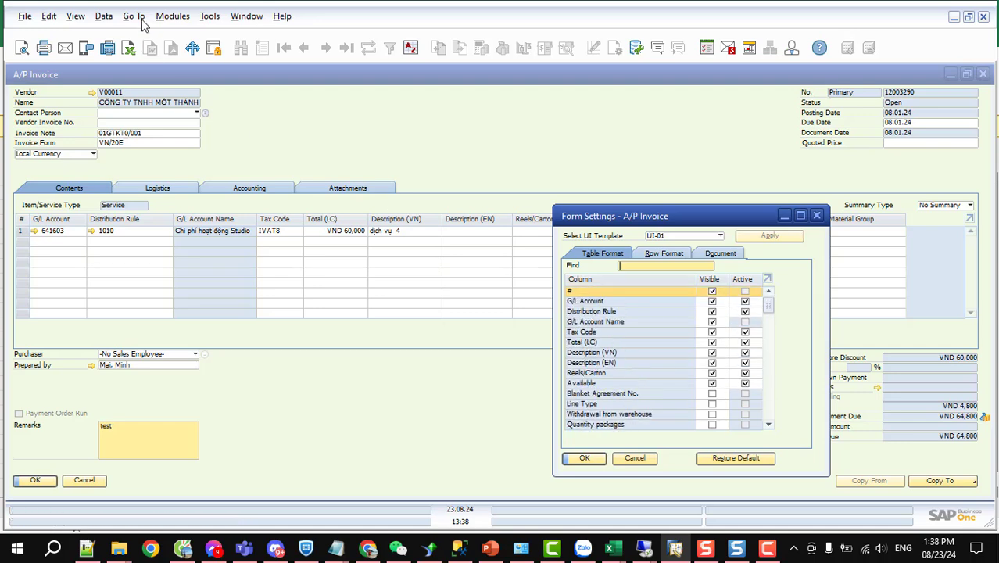
Step: Review the cost accounting dimensions under Financials, then close the dimension list without changes
{"action": "left_click", "coordinate": [172, 16]}
{"action": "mouse_move", "coordinate": [238, 115]}
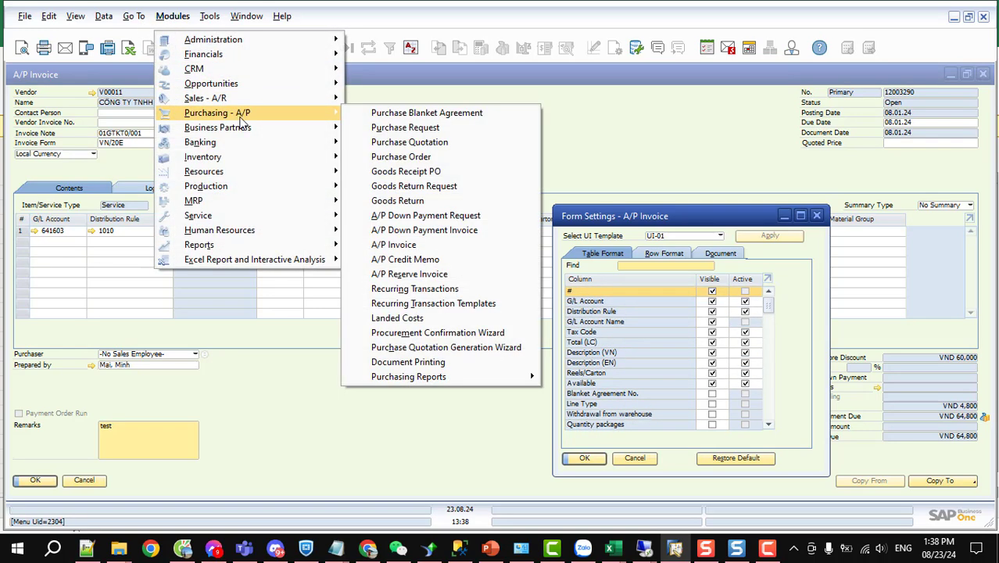
{"action": "mouse_move", "coordinate": [242, 51]}
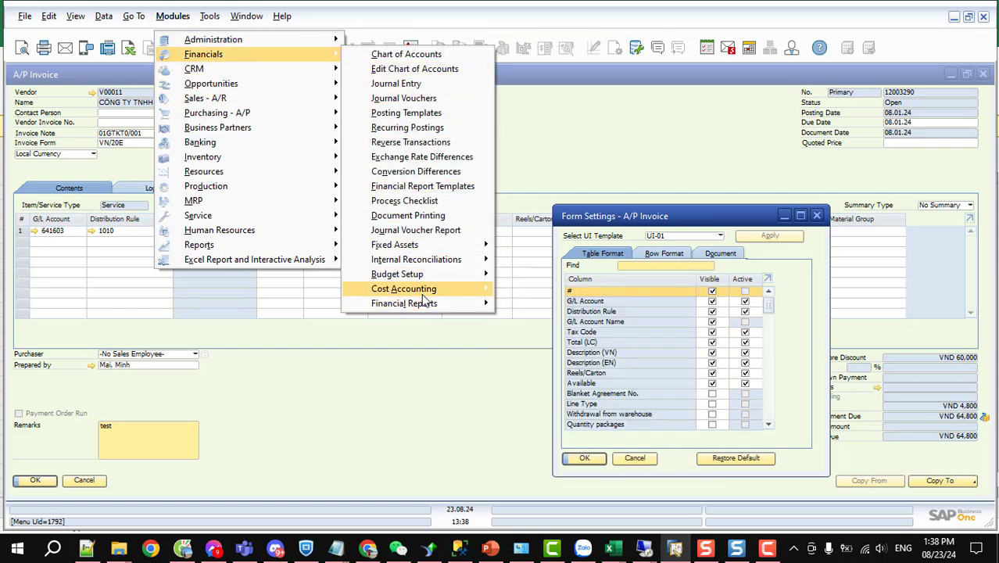
{"action": "mouse_move", "coordinate": [440, 292]}
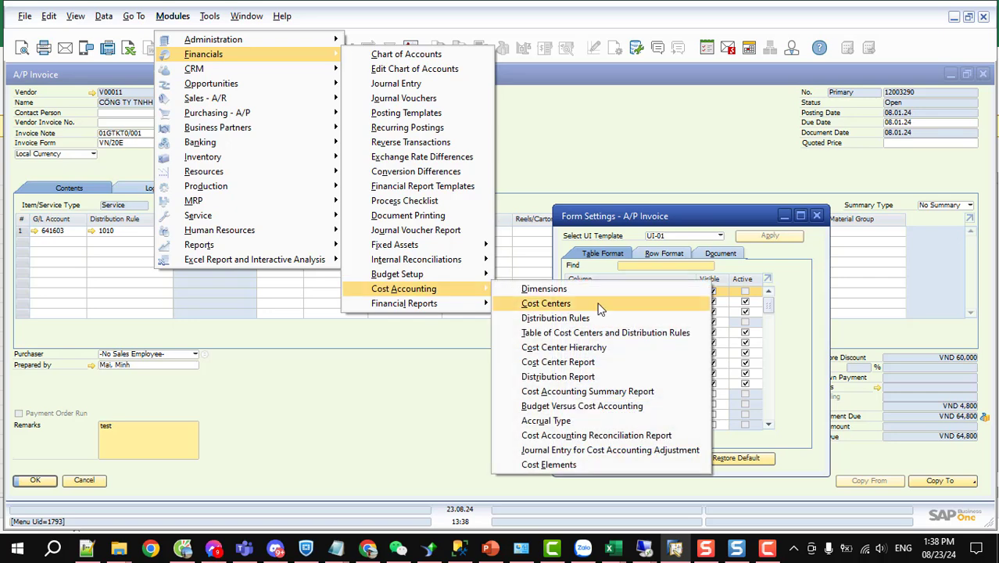
{"action": "left_click", "coordinate": [555, 291]}
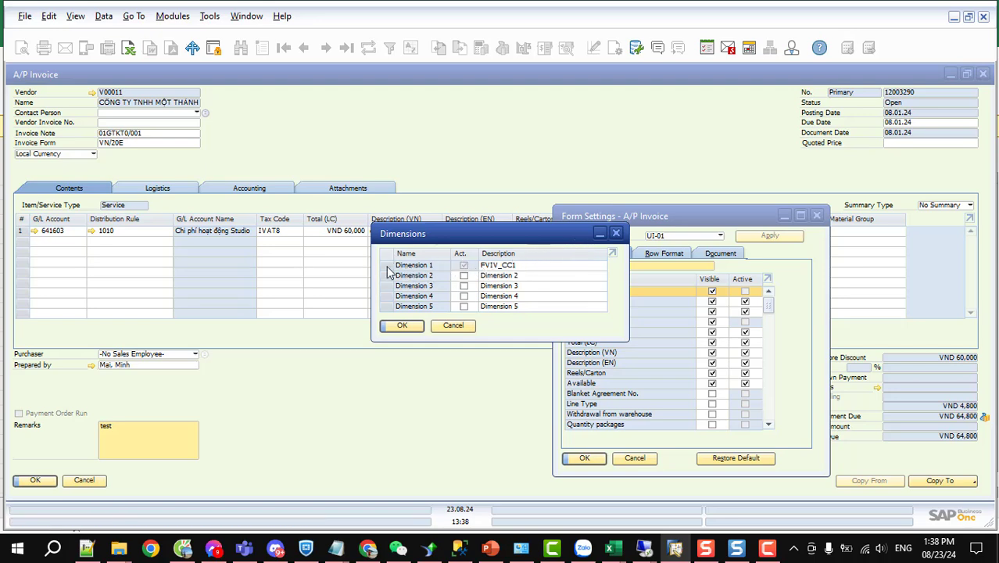
{"action": "left_click", "coordinate": [615, 233]}
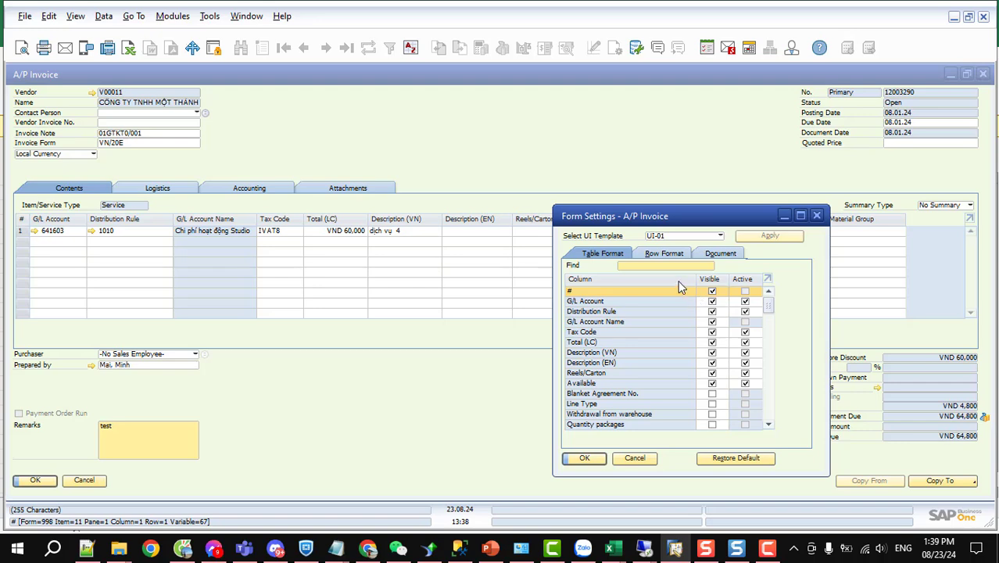
Step: Return to the A/P invoice form and browse to the first record, then to the previous one
{"action": "left_click", "coordinate": [763, 205]}
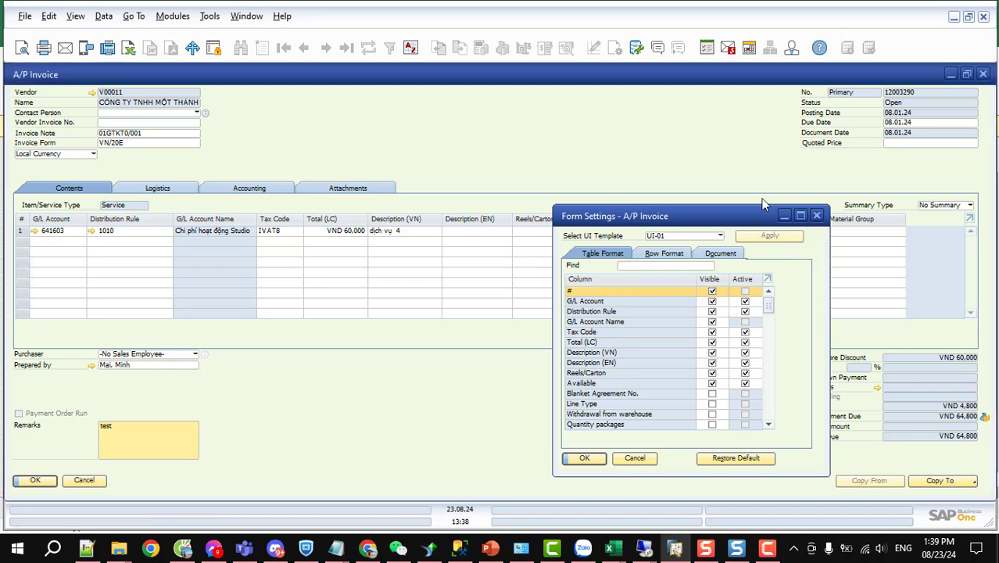
{"action": "left_click", "coordinate": [283, 47]}
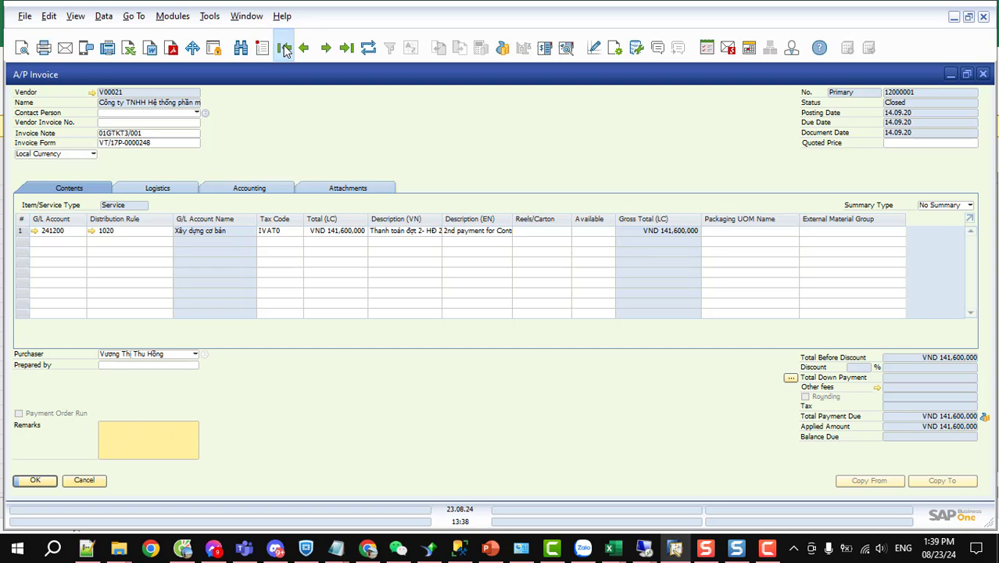
{"action": "left_click", "coordinate": [304, 48]}
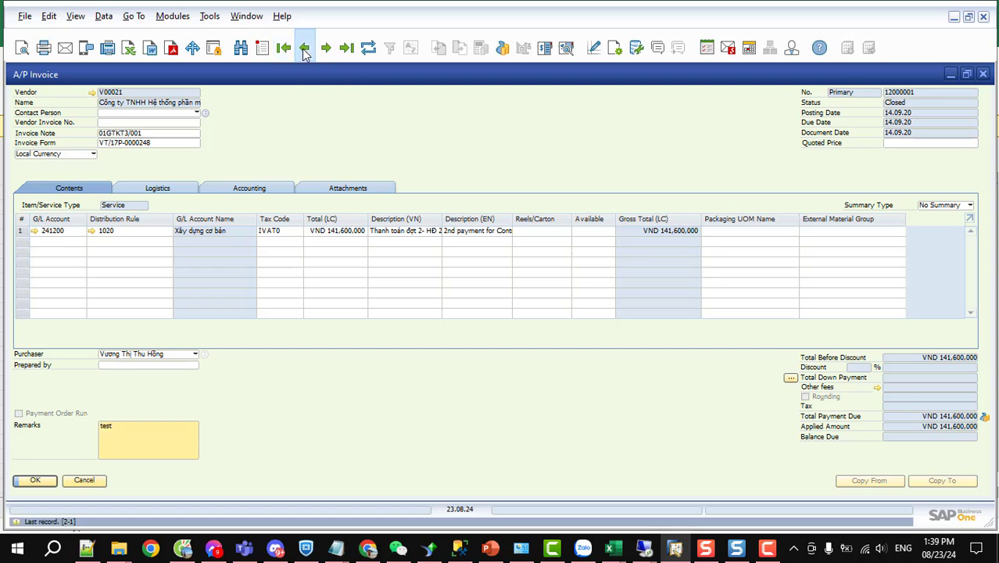
Step: Find the Distribution Rule column with "di" in the A/P invoice's form settings, move it directly after Total (LC) and save the layout
{"action": "left_click", "coordinate": [614, 48]}
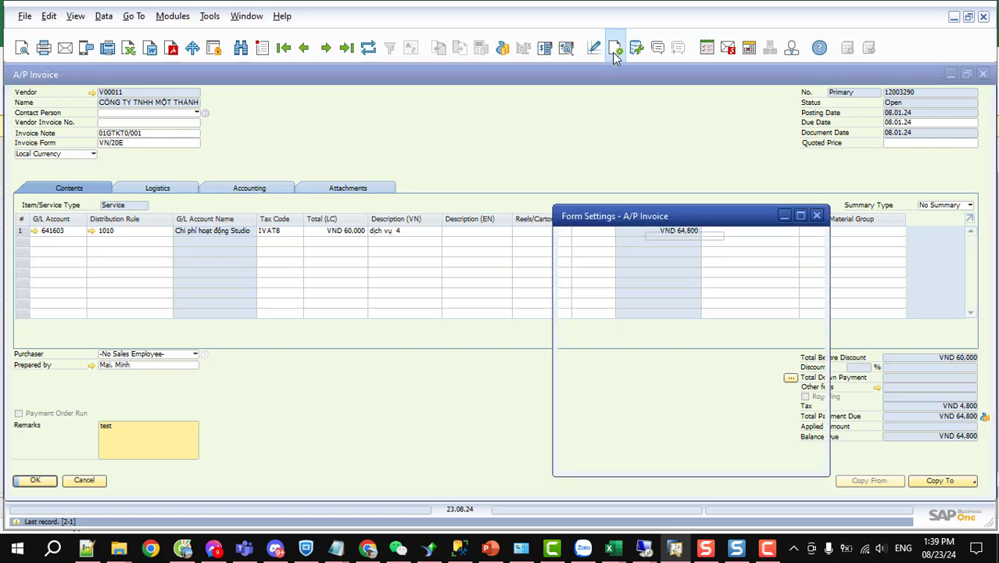
{"action": "left_click", "coordinate": [659, 266]}
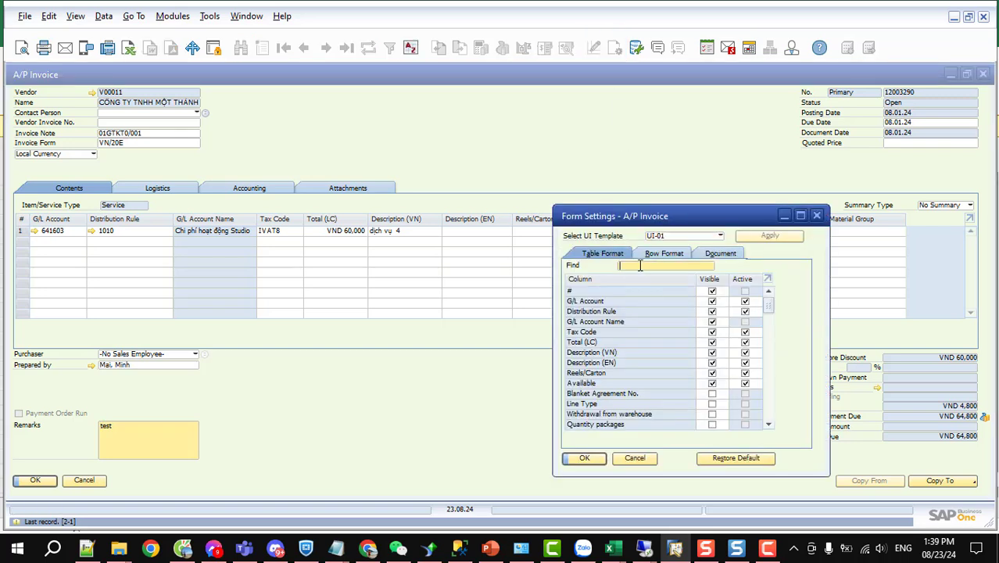
{"action": "type", "text": "di"}
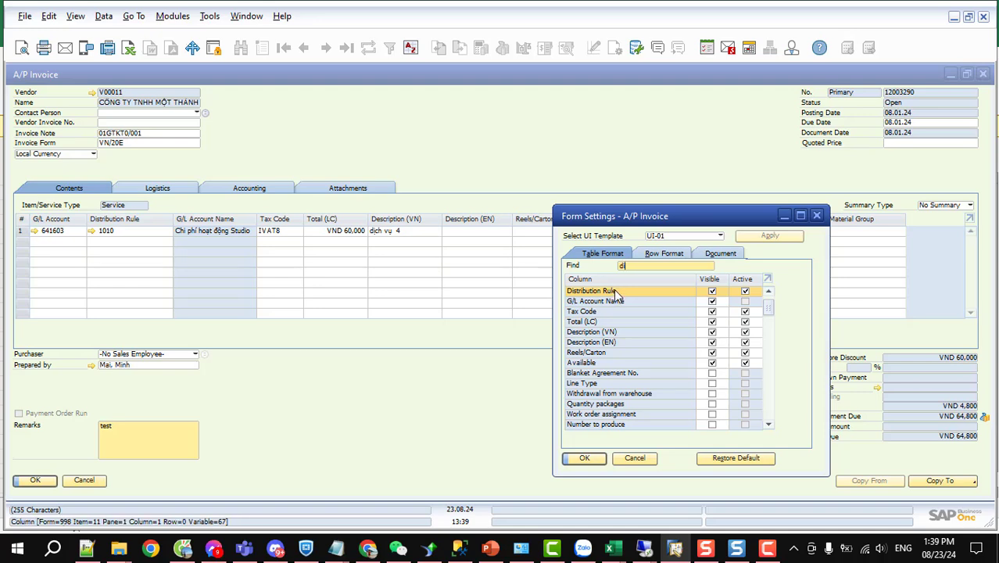
{"action": "left_click_drag", "start_coordinate": [612, 290], "coordinate": [617, 286]}
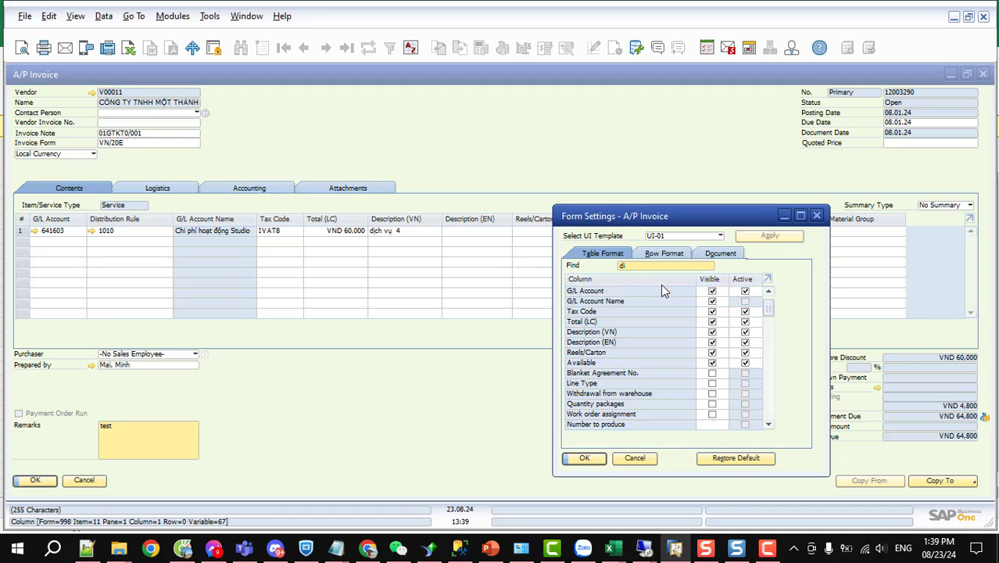
{"action": "scroll", "coordinate": [761, 309], "scroll_direction": "up", "scroll_amount": 1}
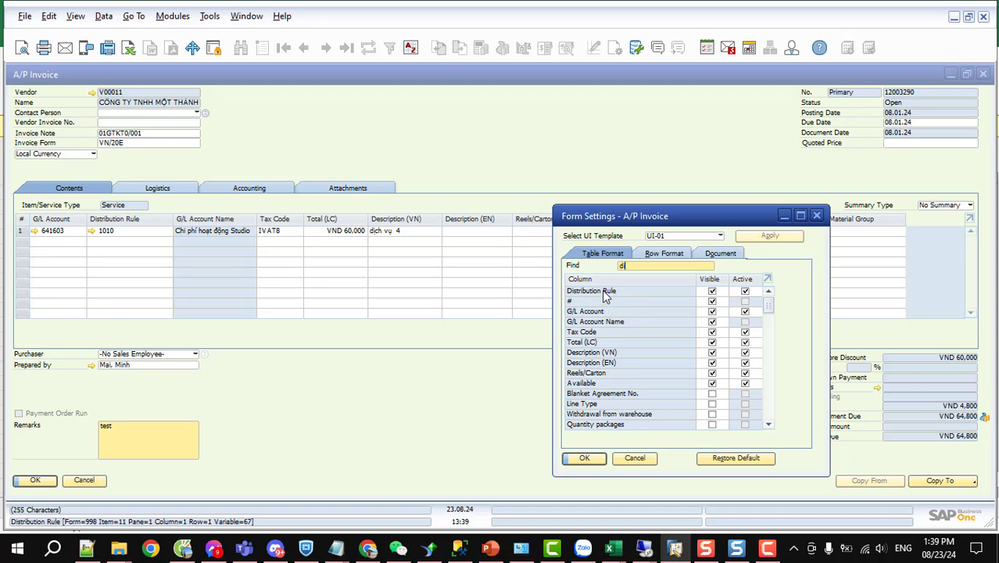
{"action": "left_click_drag", "start_coordinate": [605, 296], "coordinate": [598, 346]}
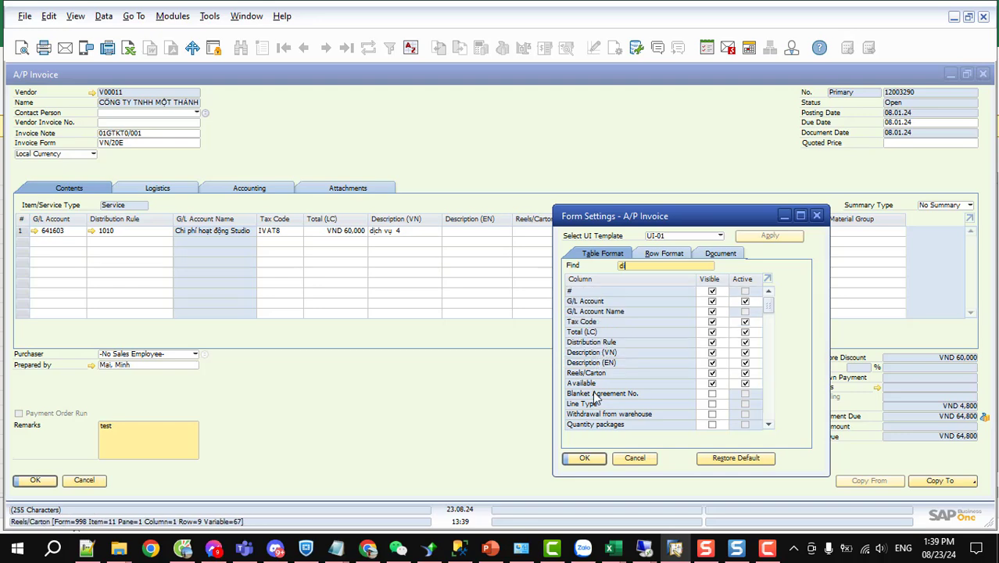
{"action": "left_click", "coordinate": [583, 459]}
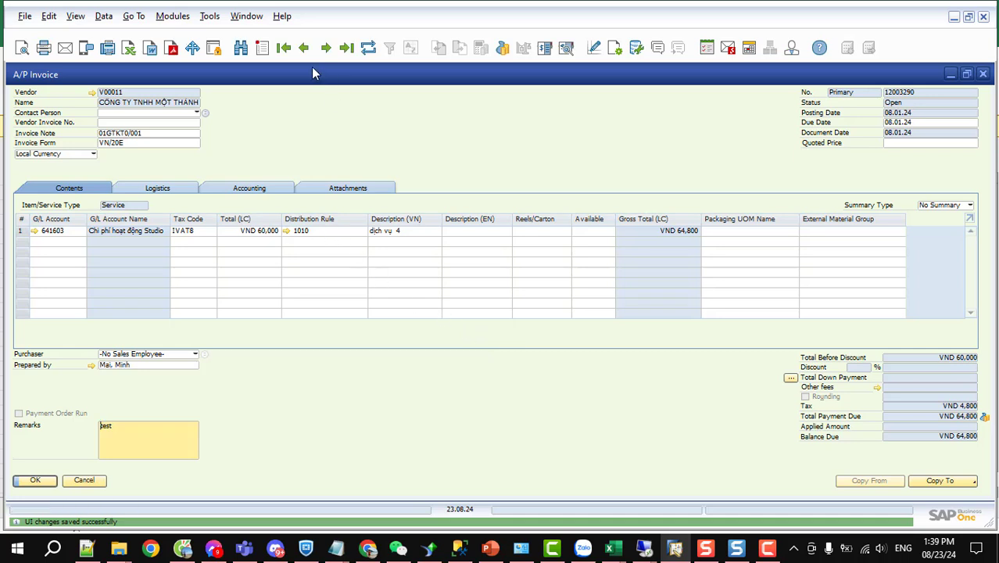
Step: Start a new A/P service invoice with Freudenberg Performance Materials Holding SE & Co. KG as vendor
{"action": "left_click", "coordinate": [262, 48]}
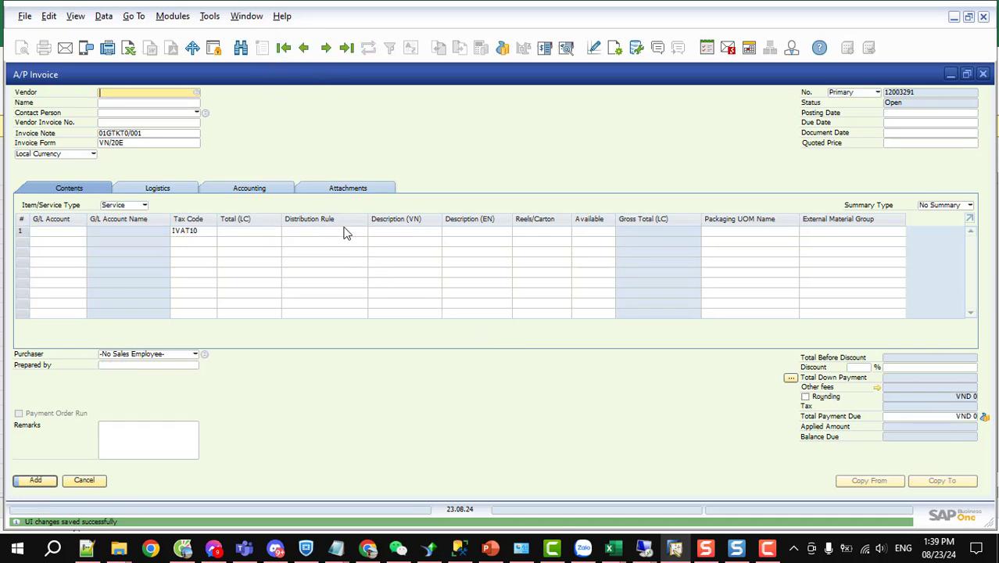
{"action": "left_click", "coordinate": [197, 92]}
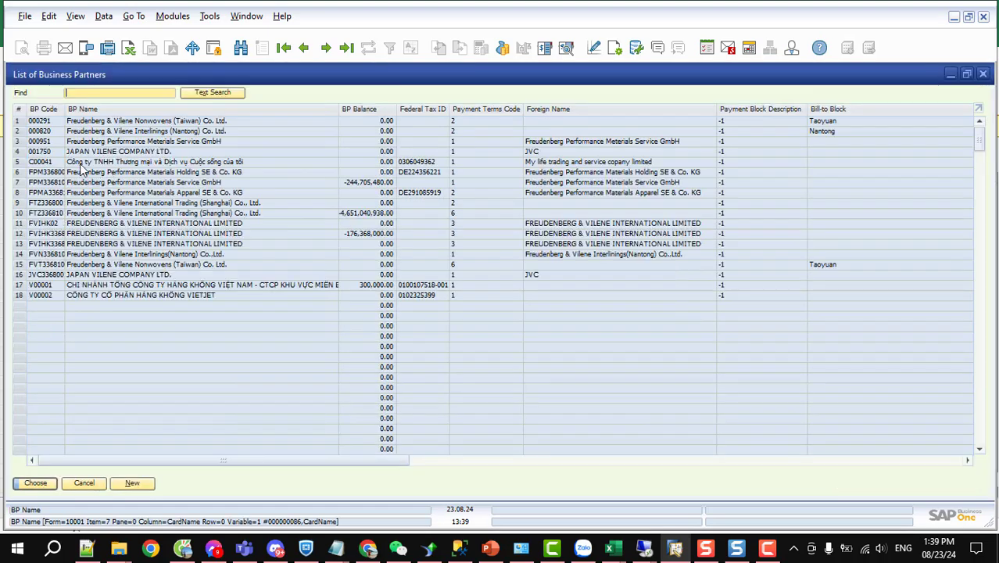
{"action": "double_click", "coordinate": [68, 172]}
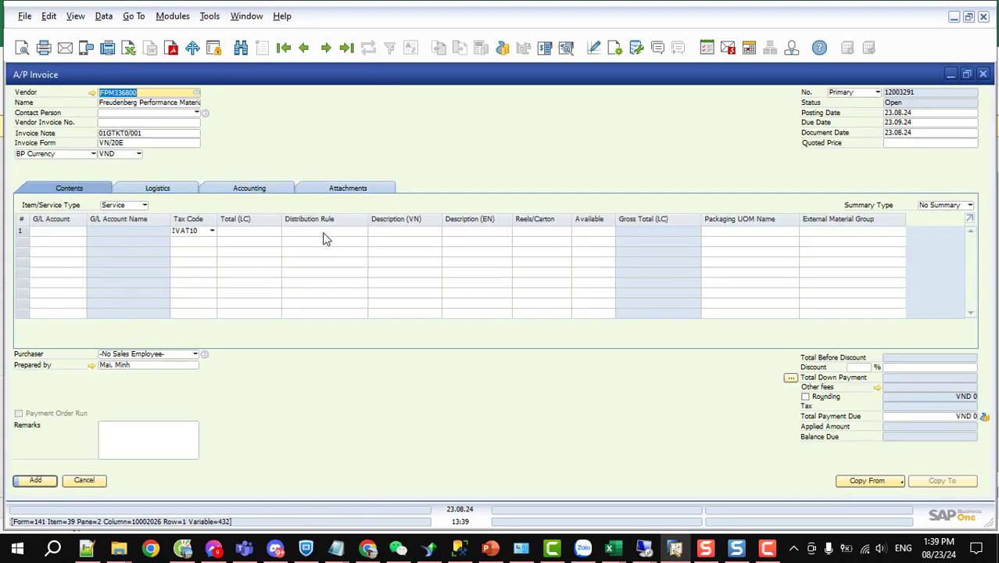
Step: Try assigning distribution rule 1030 (IT) for dimension FVIV_CC1 to the new invoice's first line, then close the rule selection
{"action": "left_click", "coordinate": [306, 233]}
{"action": "left_click", "coordinate": [362, 233]}
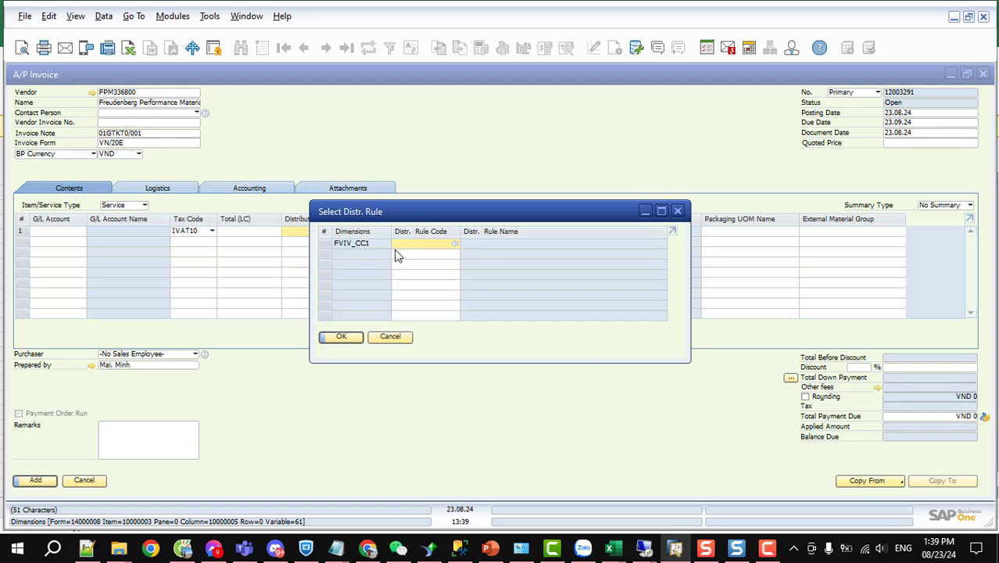
{"action": "left_click", "coordinate": [452, 244]}
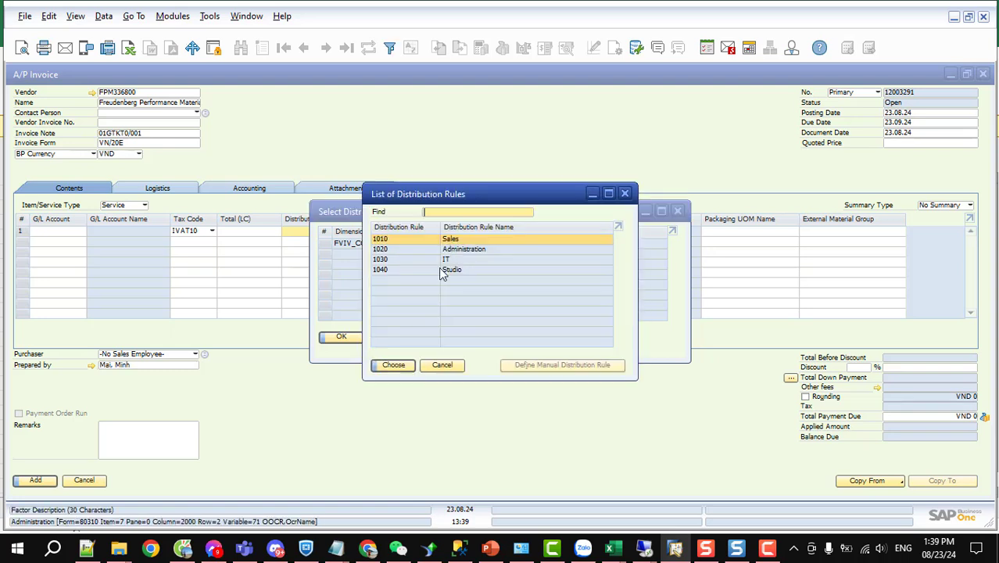
{"action": "double_click", "coordinate": [399, 259]}
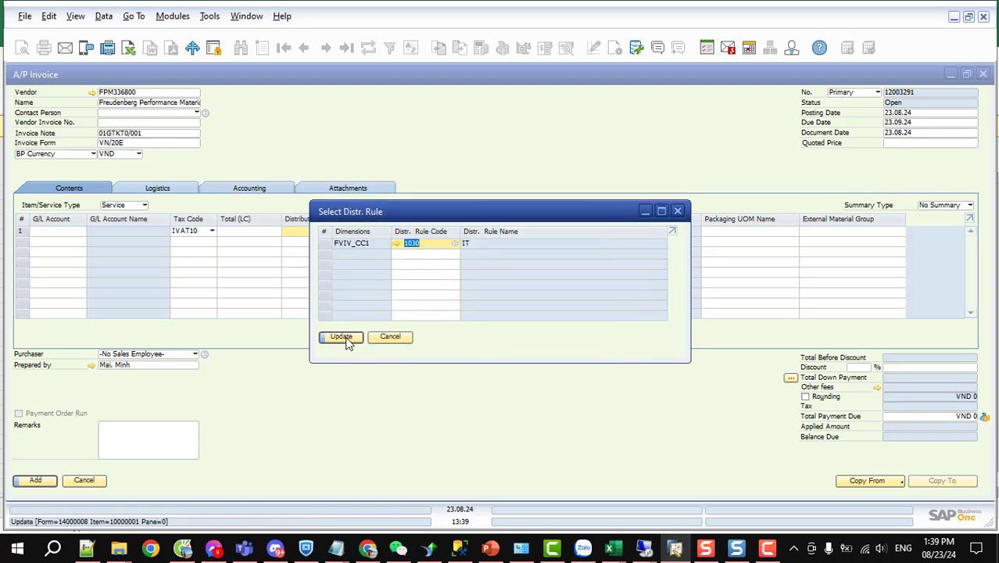
{"action": "left_click", "coordinate": [342, 336]}
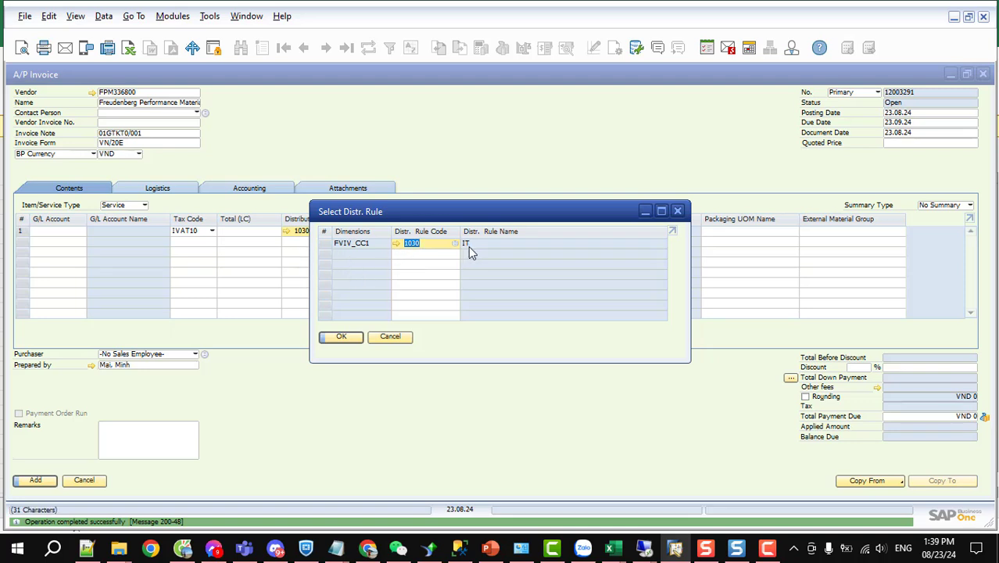
{"action": "left_click", "coordinate": [397, 339]}
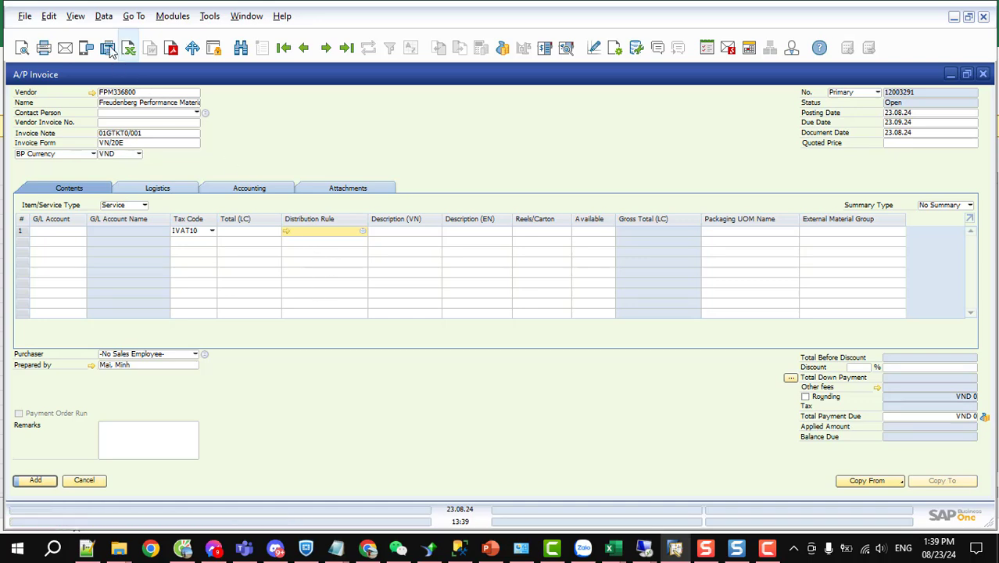
{"action": "left_click", "coordinate": [75, 16]}
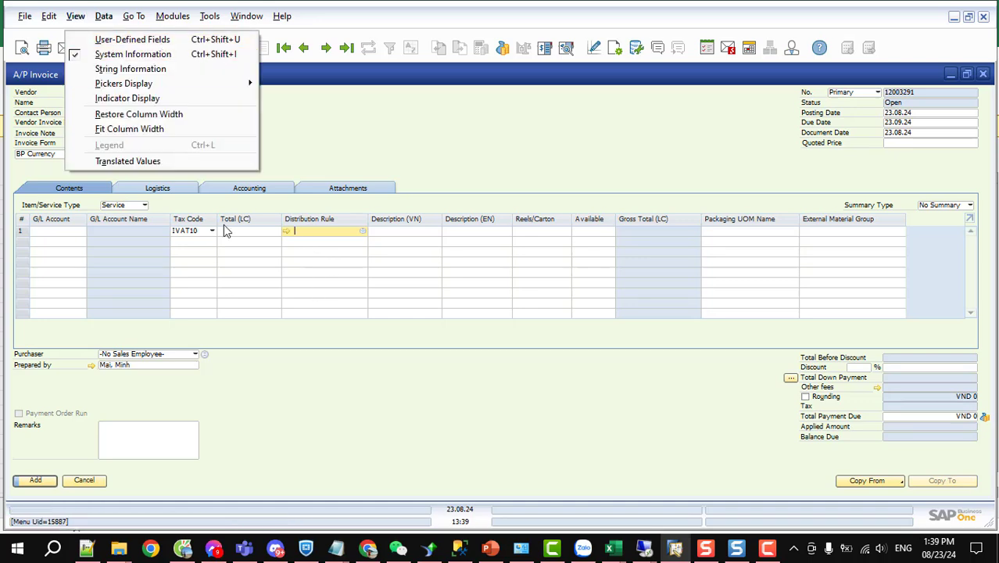
{"action": "left_click", "coordinate": [319, 265]}
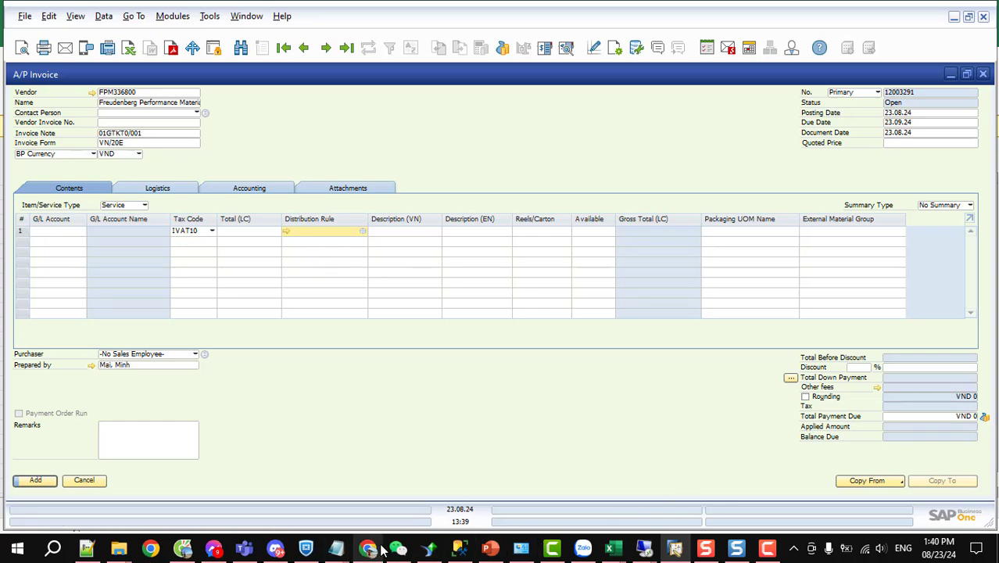
Step: Switch to the AP Service OPCH workbook in Excel and inspect document 1's two line descriptions and its first line total
{"action": "key", "text": "alt+Tab"}
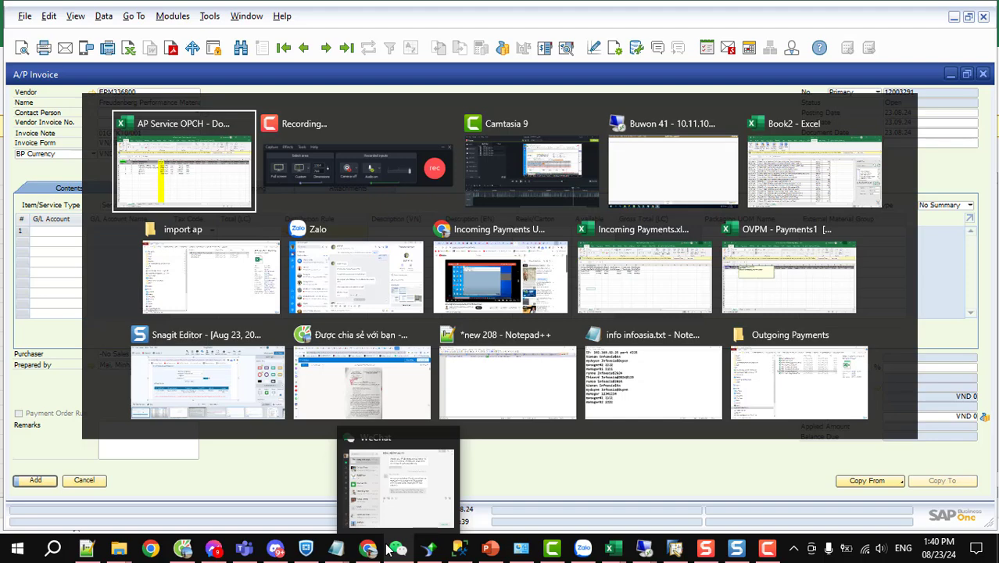
{"action": "key", "text": "alt+Tab"}
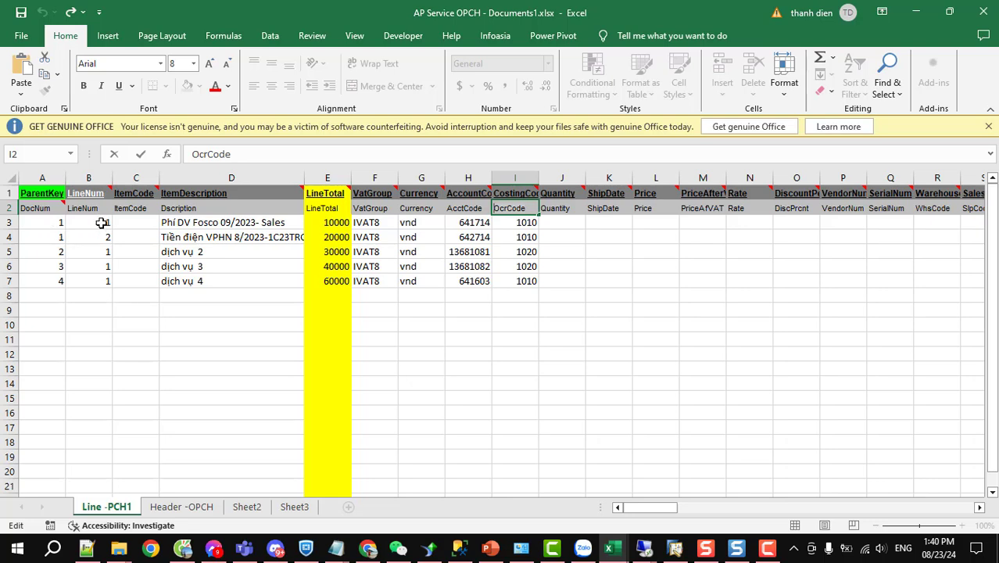
{"action": "left_click", "coordinate": [198, 222]}
{"action": "left_click", "coordinate": [197, 237]}
{"action": "left_click", "coordinate": [329, 222]}
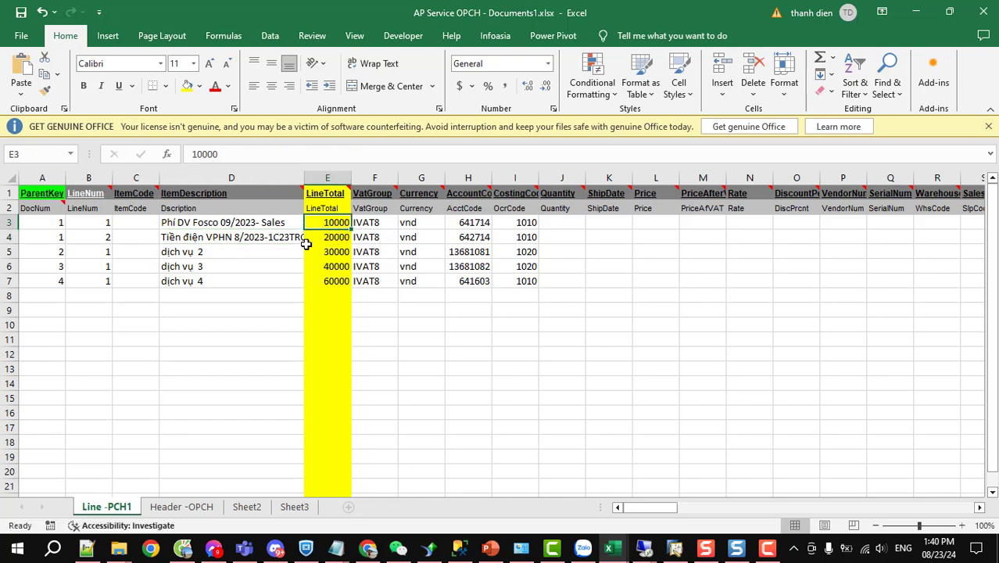
Step: Inspect the line rows of documents 2, 3 and 4, checking their document numbers, line number and description
{"action": "left_click", "coordinate": [61, 255]}
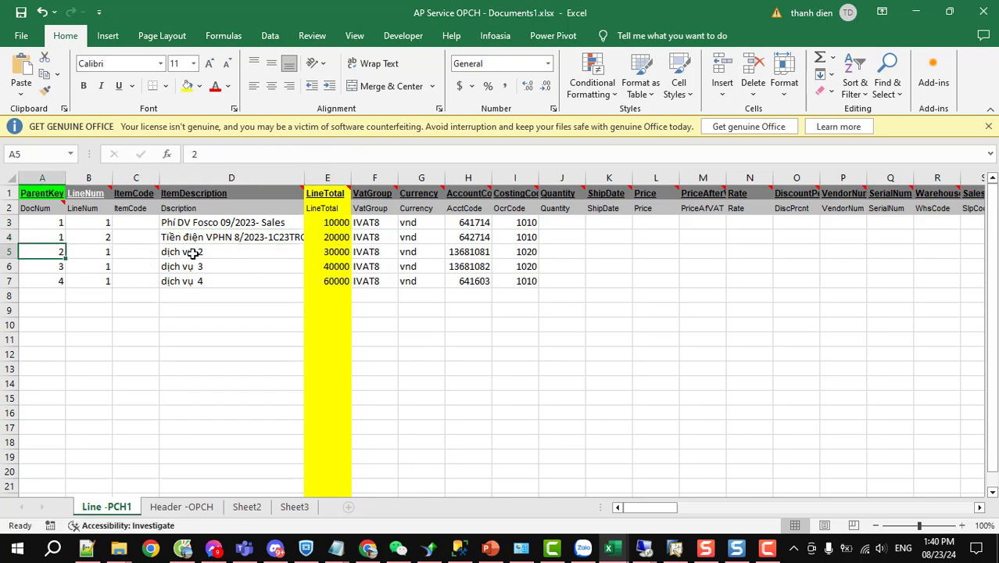
{"action": "left_click", "coordinate": [62, 270]}
{"action": "left_click", "coordinate": [102, 268]}
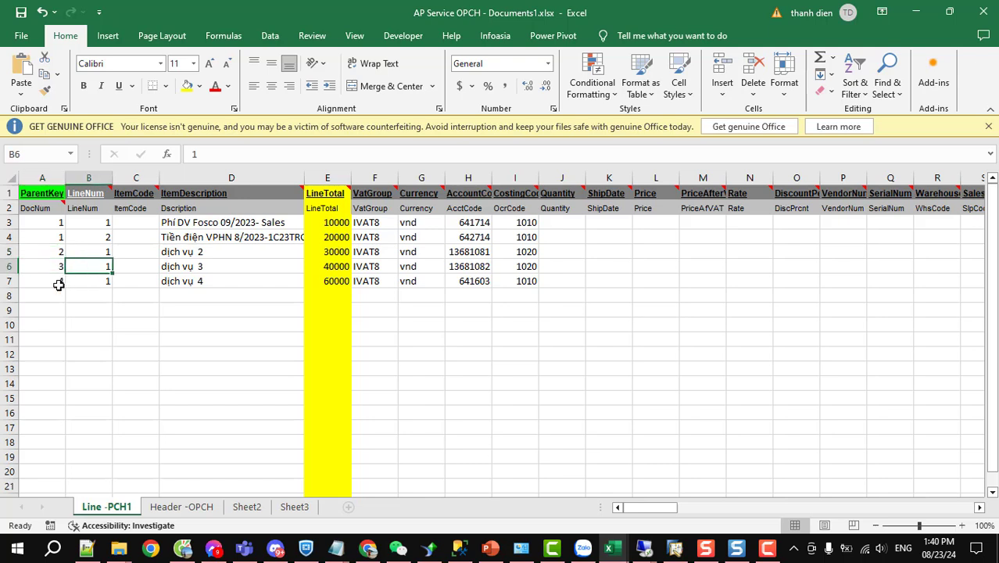
{"action": "left_click", "coordinate": [58, 285]}
{"action": "left_click", "coordinate": [196, 279]}
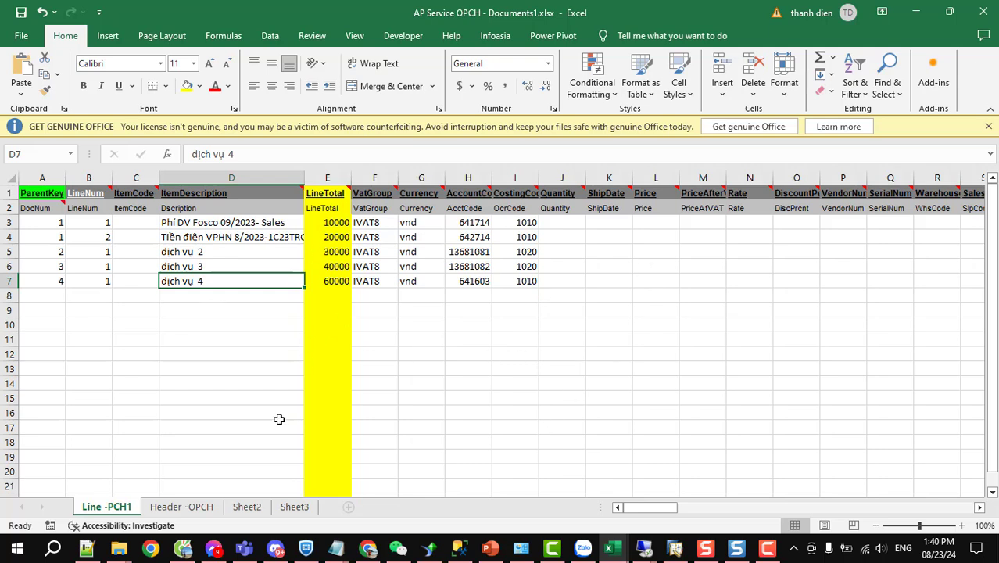
Step: Launch Data Transfer Workbench (32-bit) as administrator and log on to the FVIVVN_270923 company database with the account password
{"action": "left_click", "coordinate": [61, 551]}
{"action": "type", "text": "dtw"}
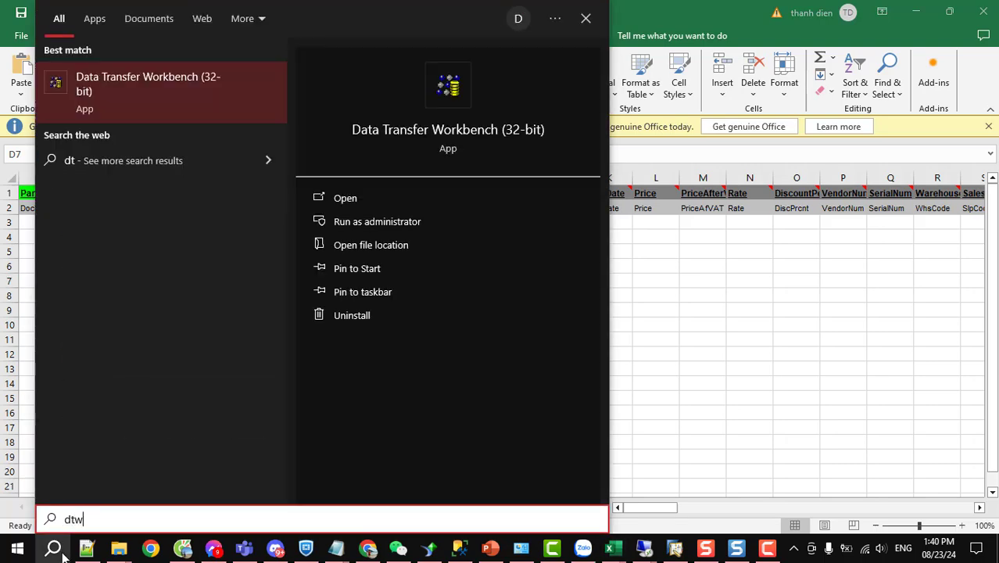
{"action": "right_click", "coordinate": [104, 85]}
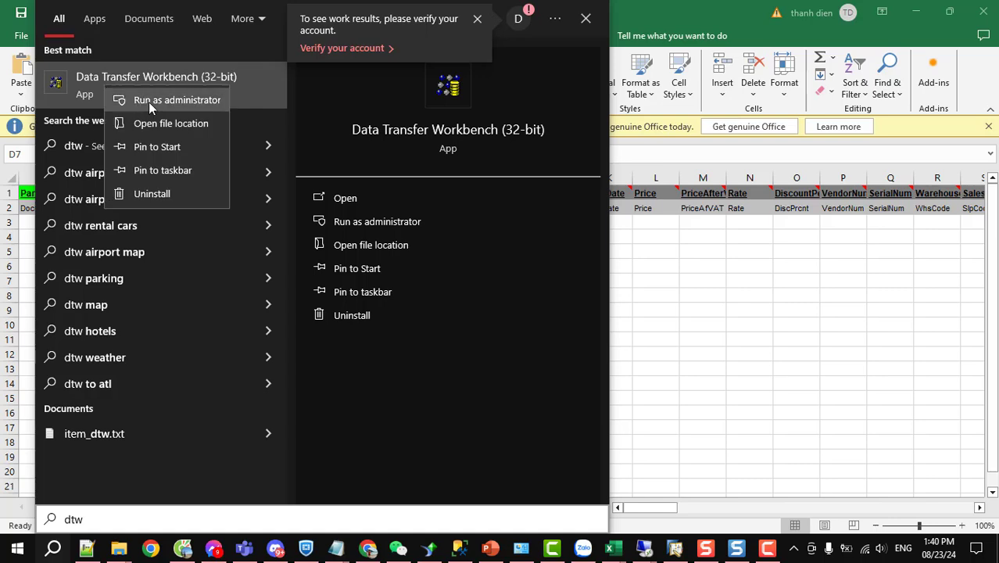
{"action": "left_click", "coordinate": [149, 102]}
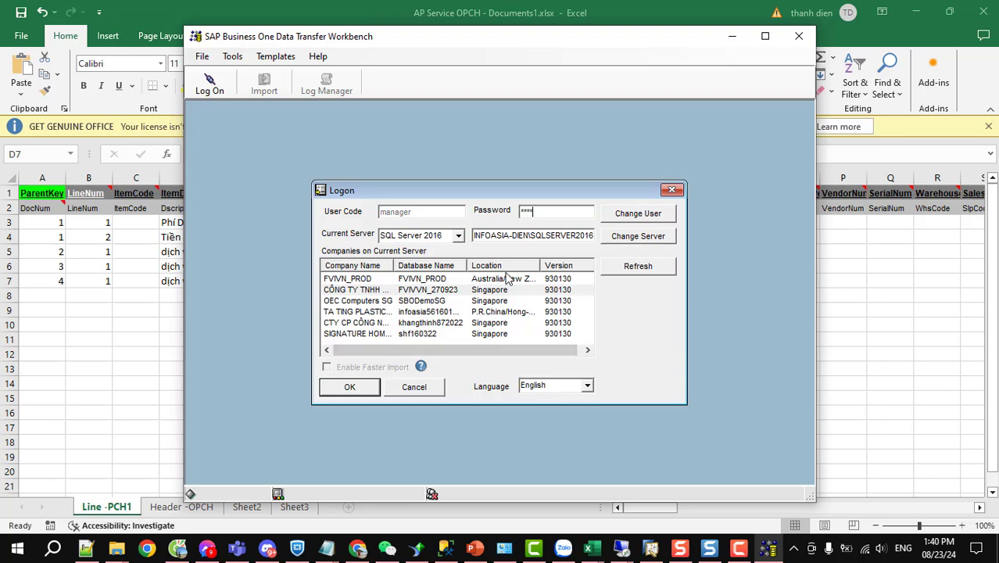
{"action": "left_click", "coordinate": [348, 387]}
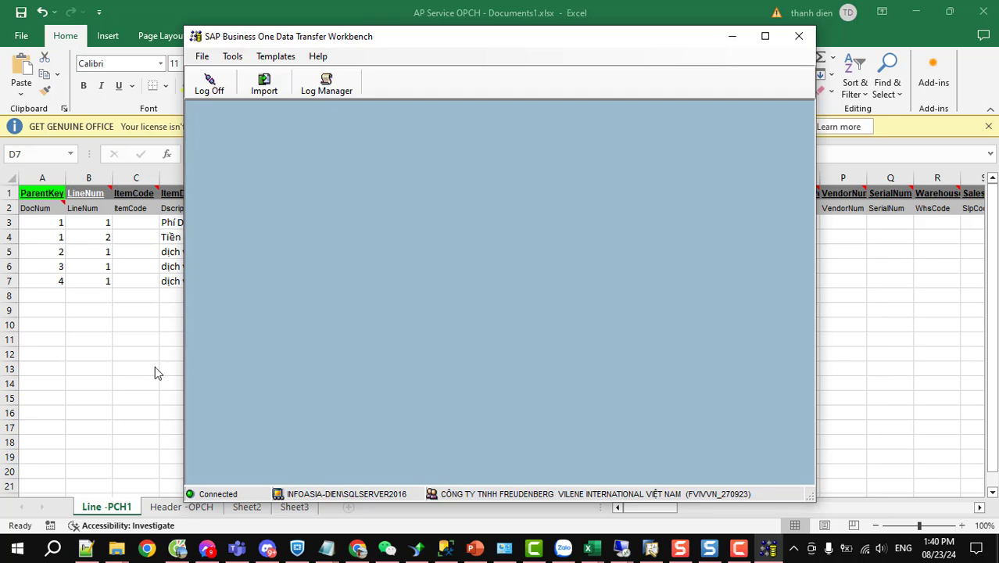
Step: Switch to the AP Service OPCH workbook in Excel and copy the header table A1:I6 from the Header -OPCH sheet
{"action": "key", "text": "alt+Tab"}
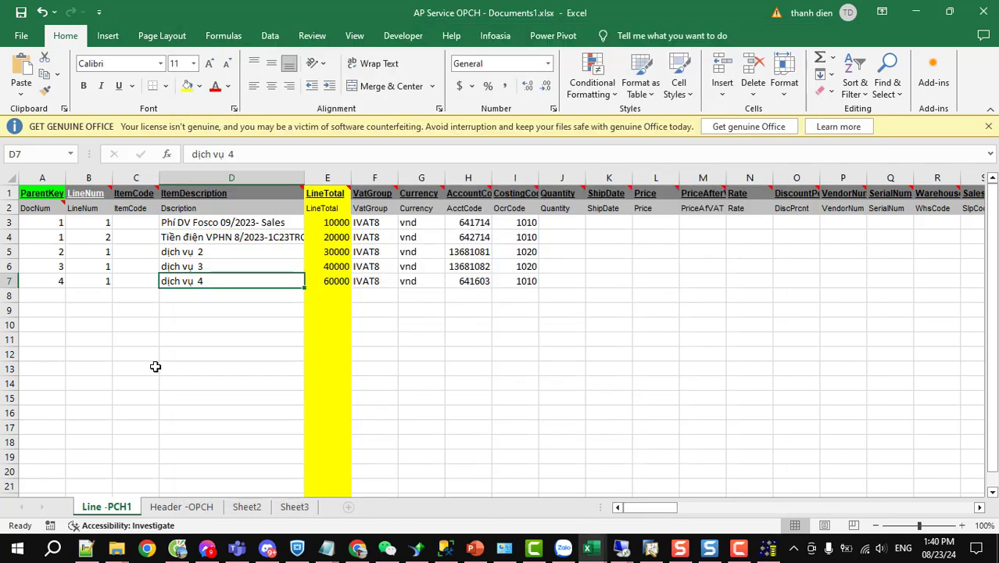
{"action": "left_click", "coordinate": [195, 508]}
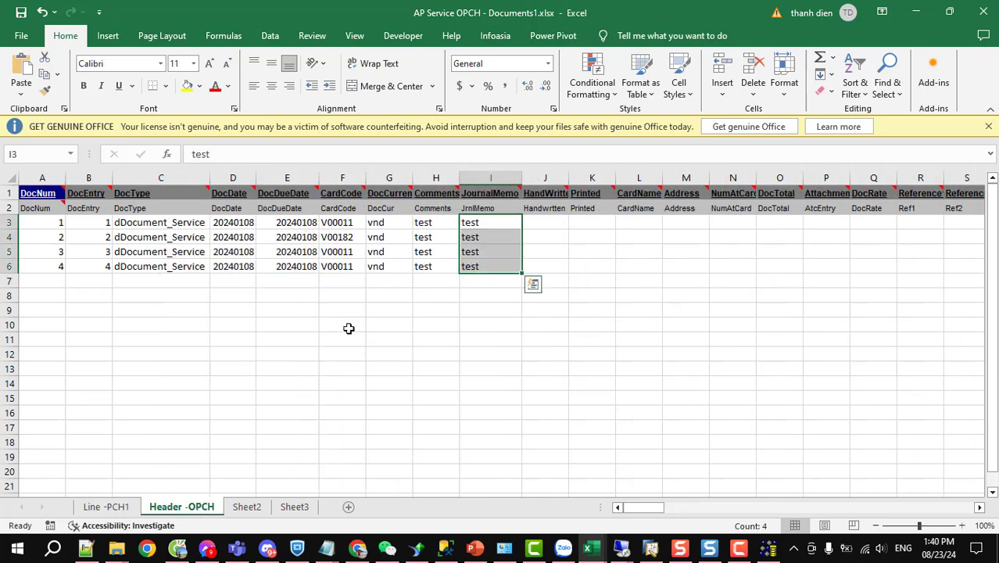
{"action": "left_click_drag", "start_coordinate": [20, 195], "coordinate": [503, 269]}
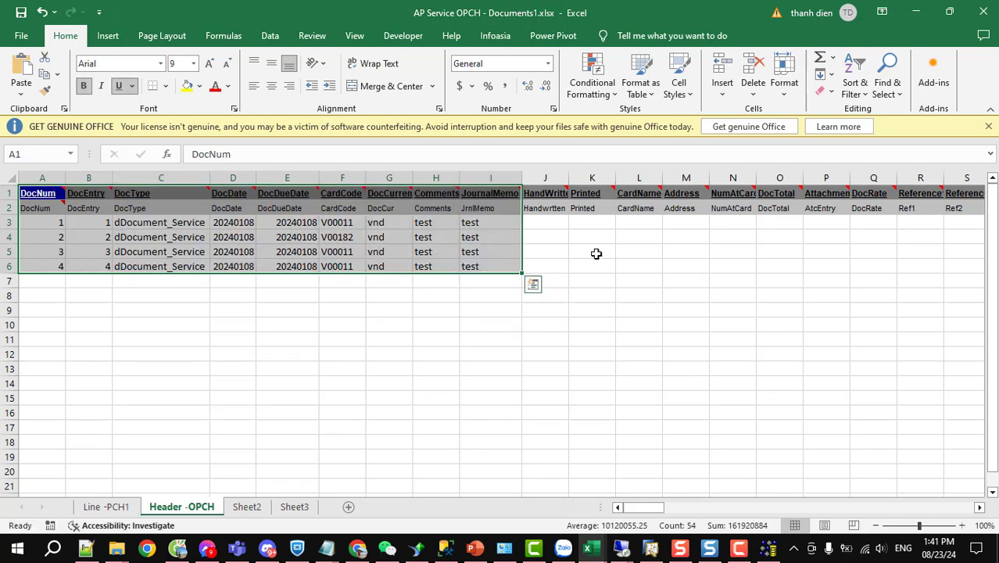
{"action": "left_click", "coordinate": [262, 337]}
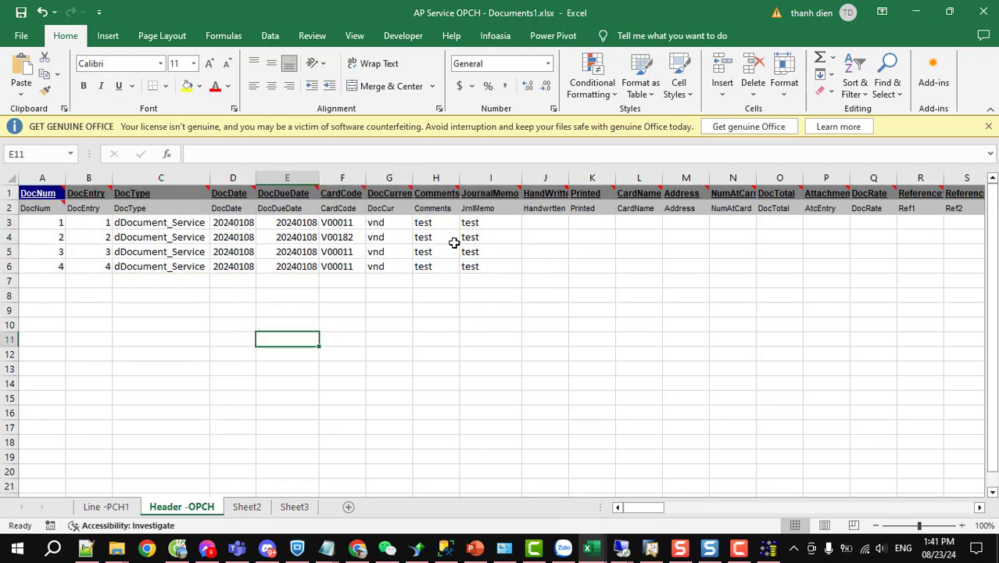
{"action": "left_click_drag", "start_coordinate": [39, 194], "coordinate": [493, 268]}
{"action": "key", "text": "ctrl+c"}
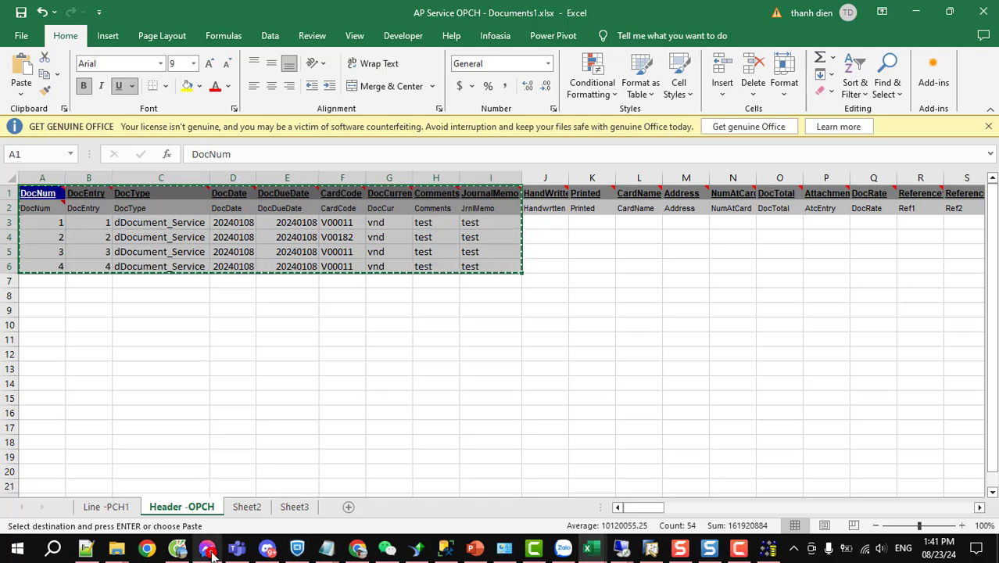
Step: Launch Notepad and paste the copied header table into the blank document
{"action": "left_click", "coordinate": [40, 549]}
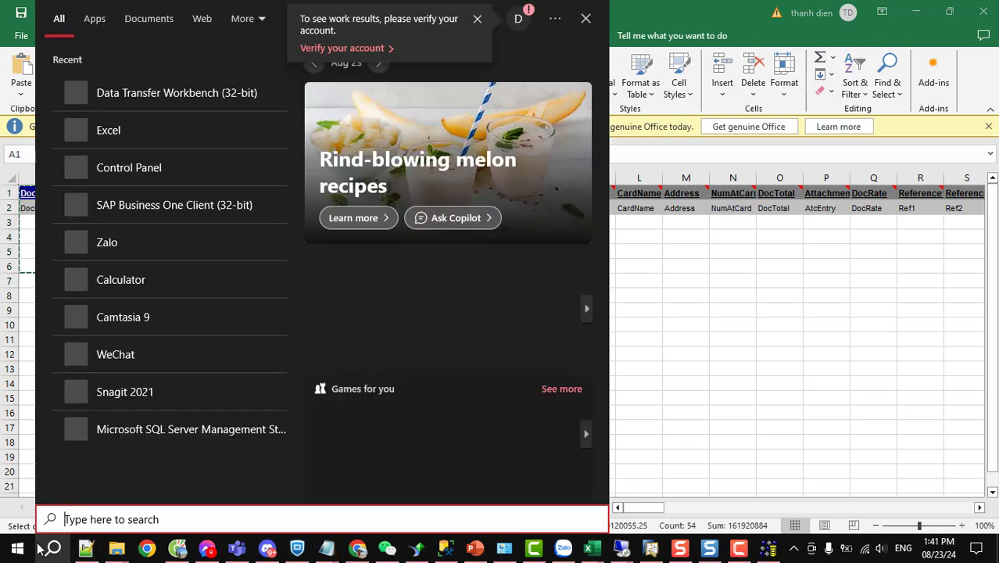
{"action": "type", "text": "not"}
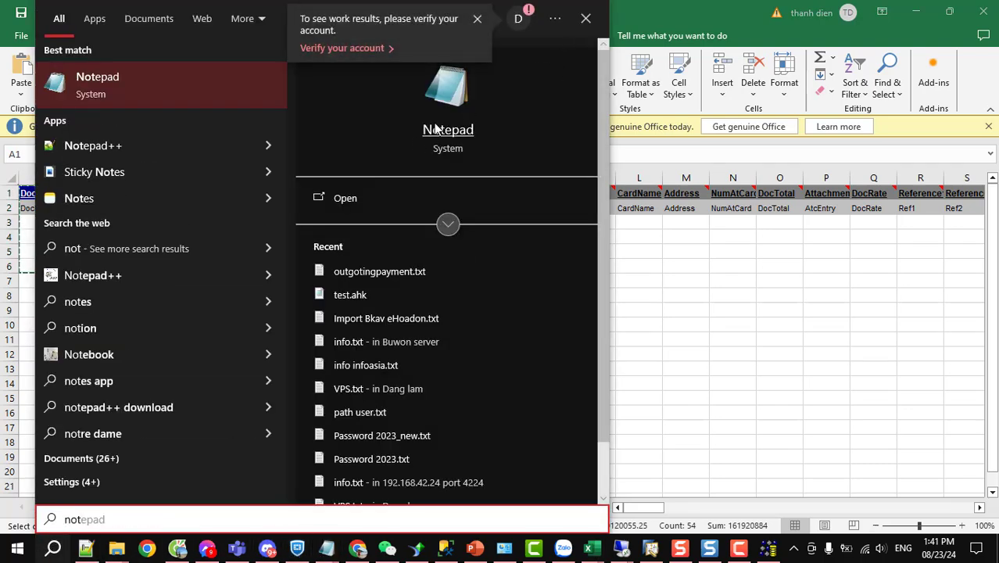
{"action": "left_click", "coordinate": [436, 129]}
{"action": "key", "text": "ctrl+v"}
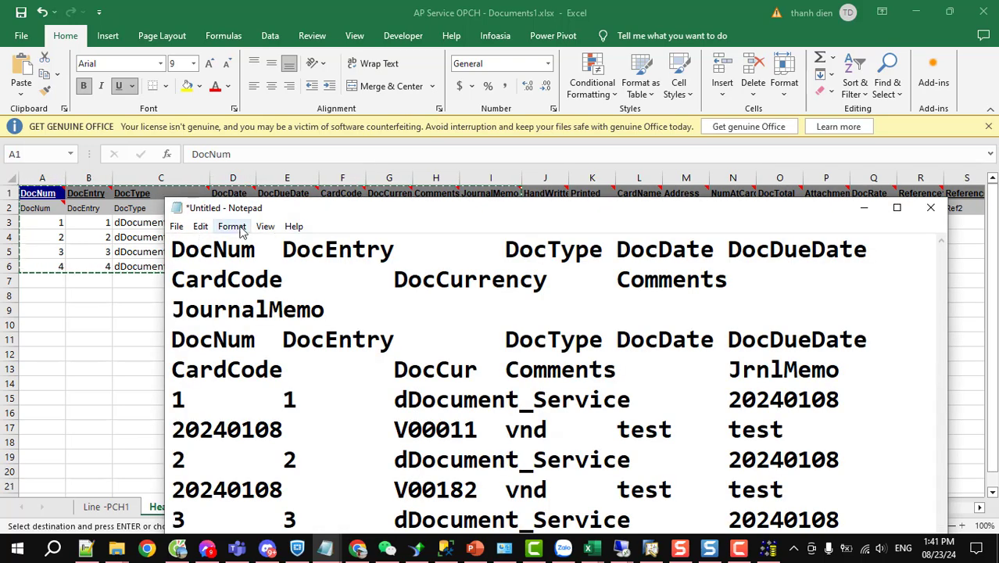
{"action": "left_click_drag", "start_coordinate": [258, 207], "coordinate": [439, 186]}
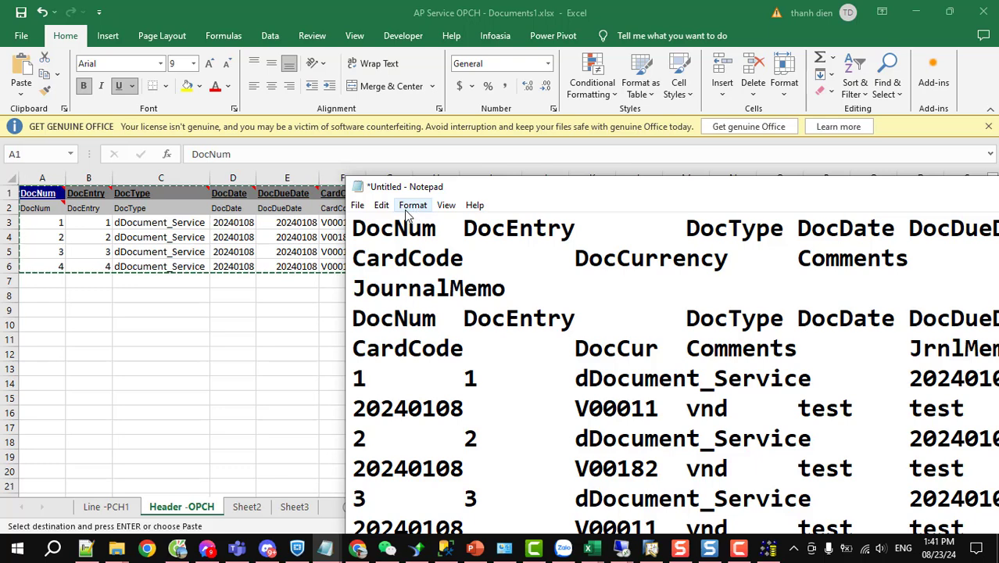
Step: Start saving the header text as a new file and browse the Desktop for a save location
{"action": "left_click", "coordinate": [357, 205]}
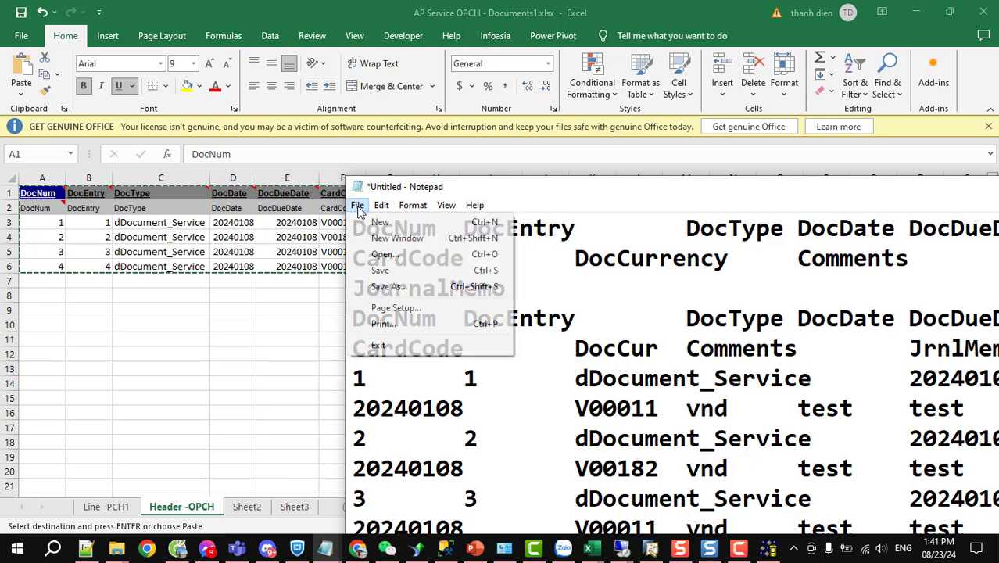
{"action": "left_click", "coordinate": [388, 286]}
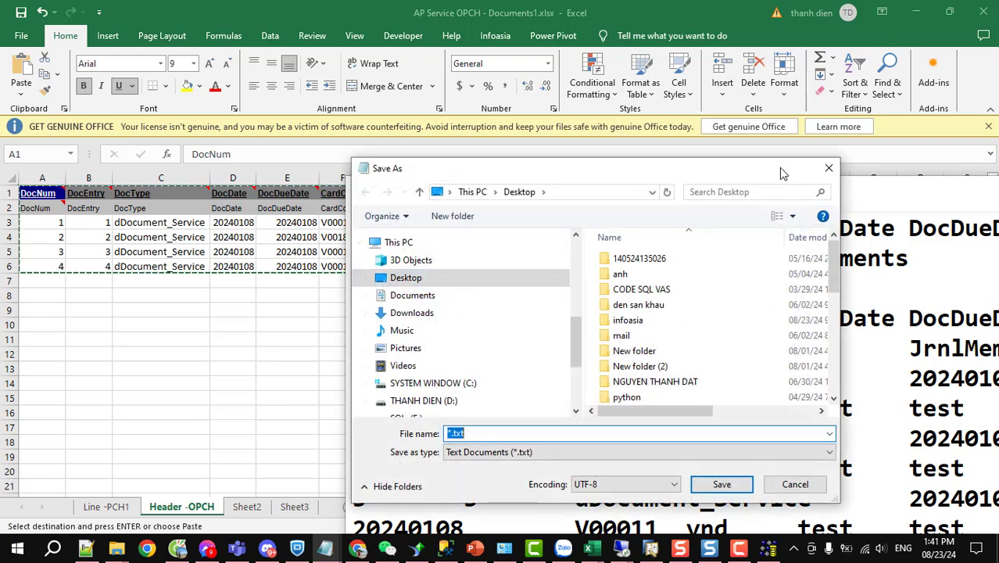
{"action": "left_click", "coordinate": [336, 243]}
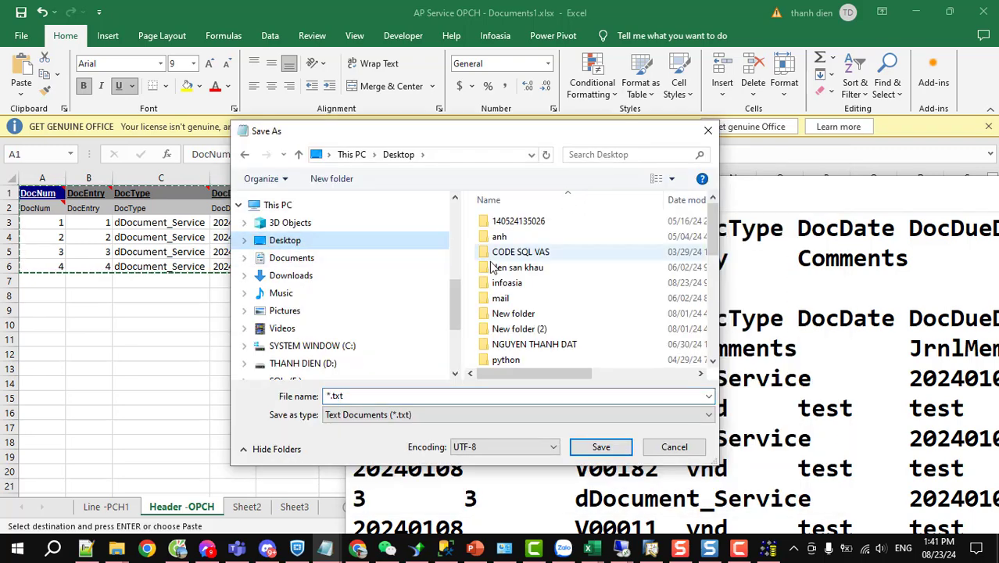
{"action": "key", "text": "Tab"}
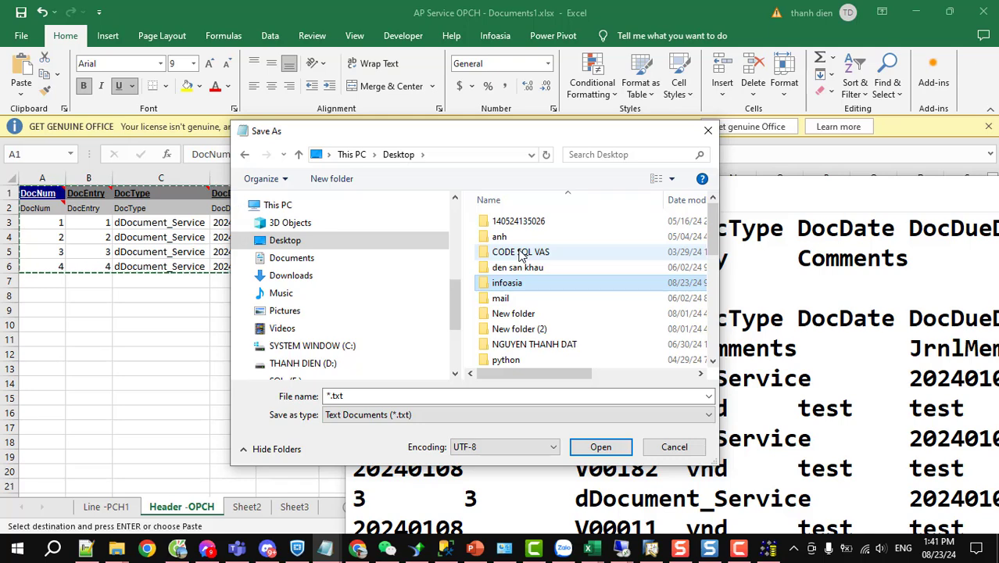
{"action": "scroll", "coordinate": [521, 256], "scroll_direction": "down", "scroll_amount": 5}
{"action": "left_click", "coordinate": [517, 236]}
{"action": "left_click", "coordinate": [524, 251]}
{"action": "scroll", "coordinate": [578, 321], "scroll_direction": "up", "scroll_amount": 4}
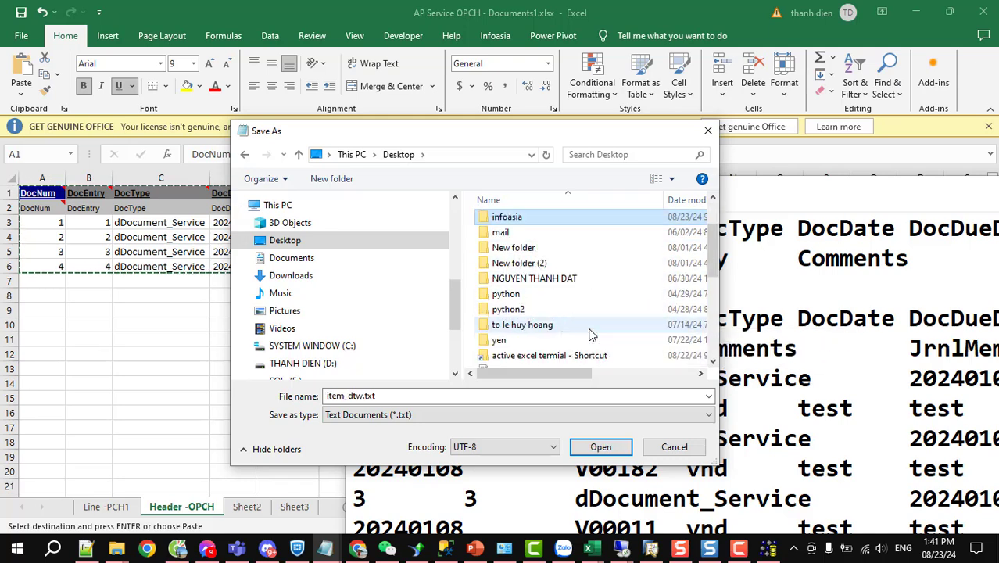
{"action": "key", "text": "i"}
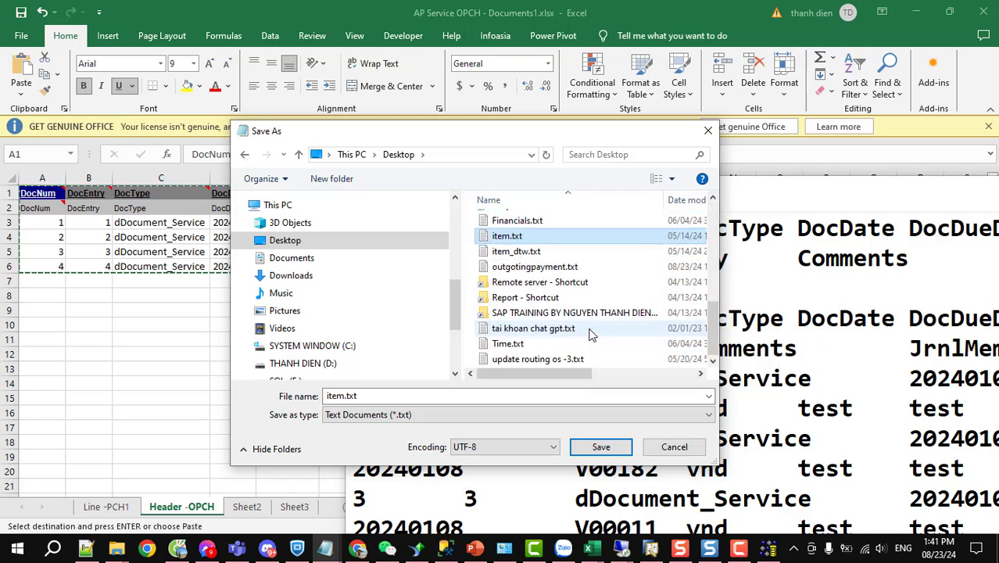
{"action": "key", "text": "i"}
{"action": "key", "text": "i"}
Step: Create a folder named Import sap on the Desktop and open it as the save location
{"action": "left_click", "coordinate": [338, 181]}
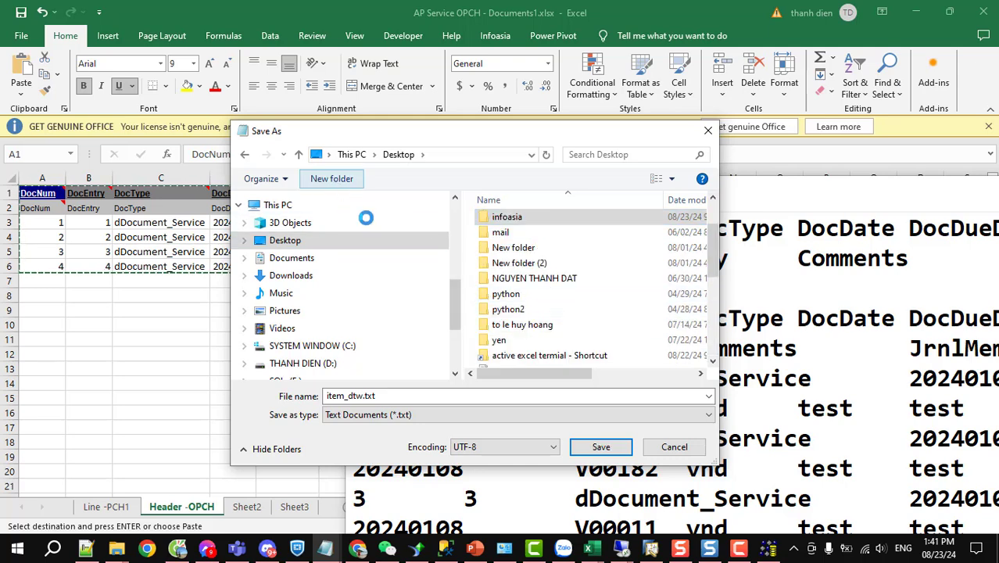
{"action": "type", "text": "Im"}
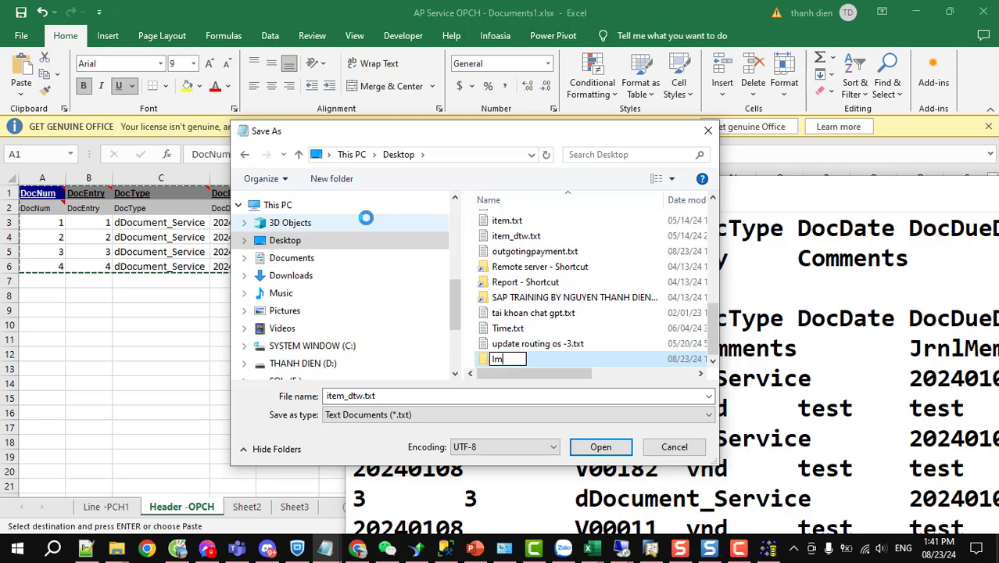
{"action": "type", "text": "port sap"}
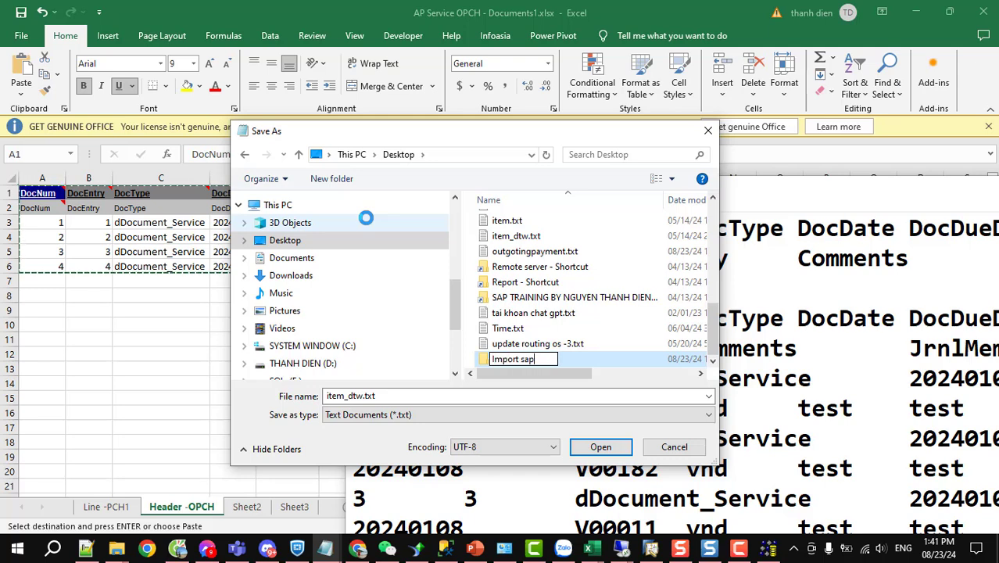
{"action": "key", "text": "Return"}
{"action": "key", "text": "Return"}
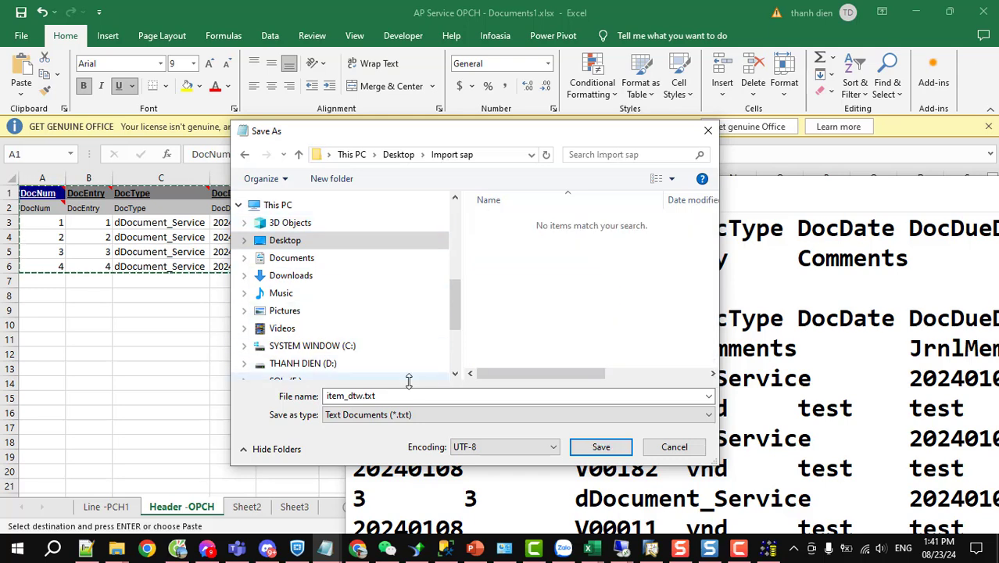
Step: Save the header text as Hearder opch in the Import sap folder with UTF-8 with BOM encoding
{"action": "type", "text": "Hearder opch"}
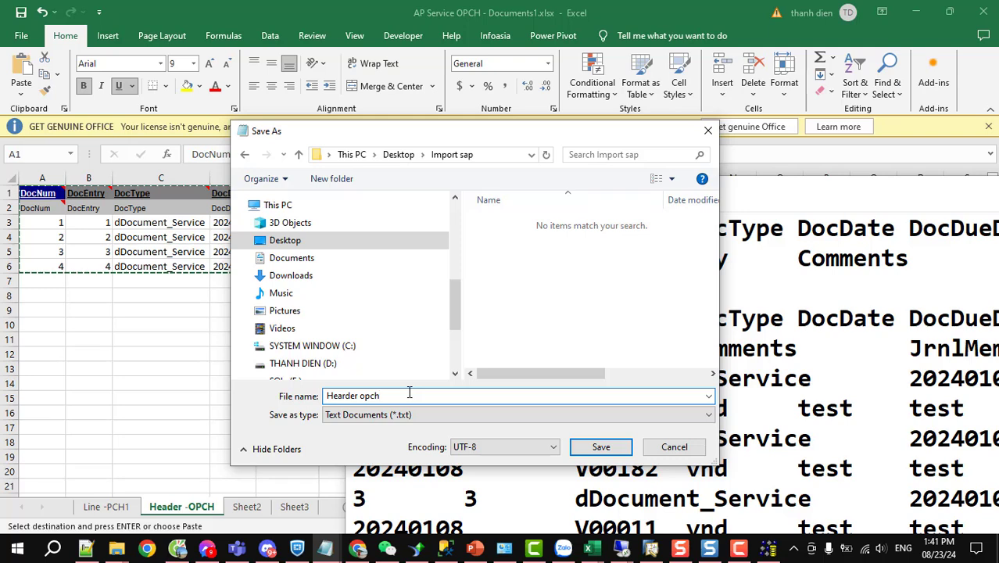
{"action": "left_click", "coordinate": [539, 446]}
{"action": "left_click", "coordinate": [516, 508]}
{"action": "left_click", "coordinate": [597, 451]}
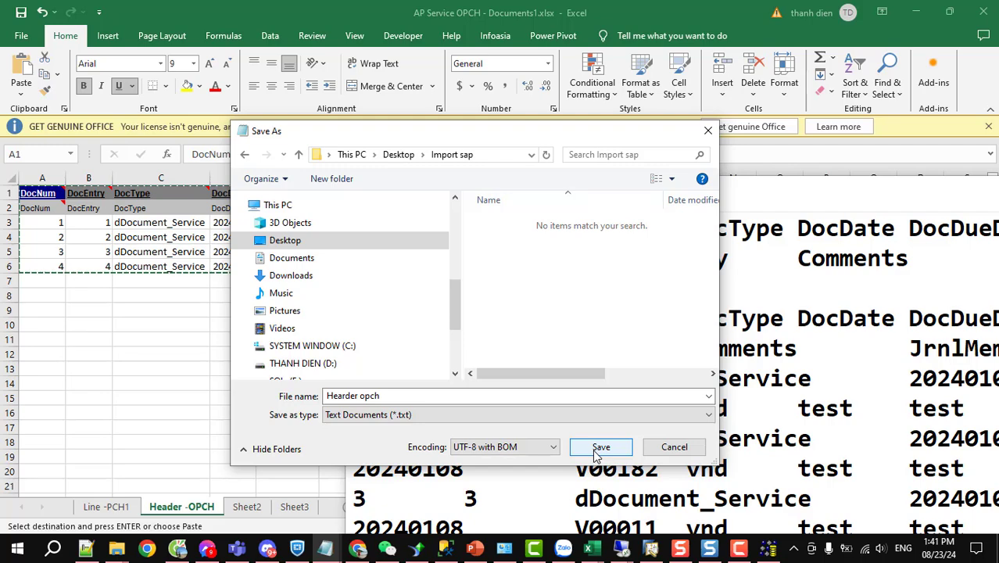
{"action": "left_click", "coordinate": [599, 449]}
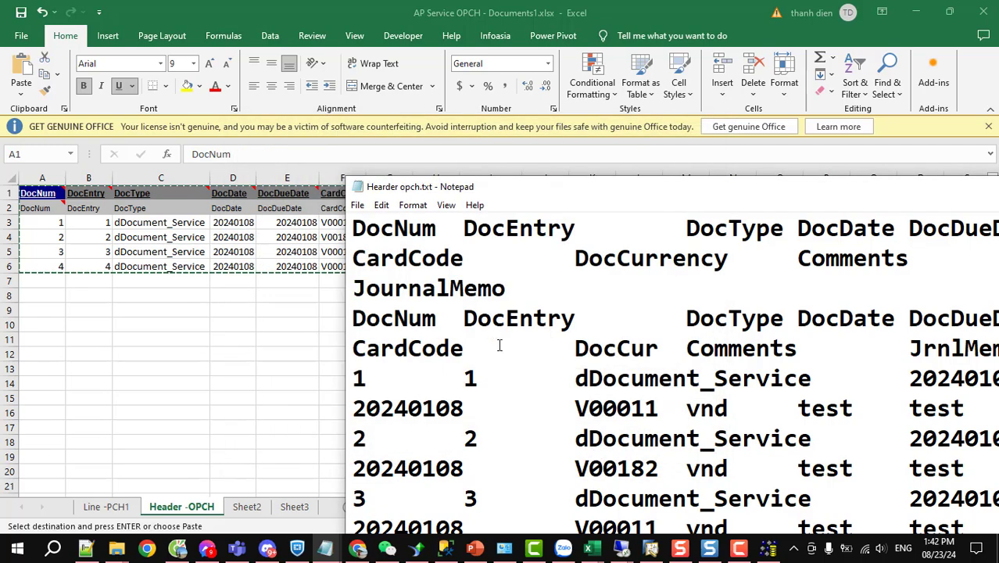
Step: Start a new blank Notepad document for the line data
{"action": "left_click_drag", "start_coordinate": [677, 188], "coordinate": [531, 98]}
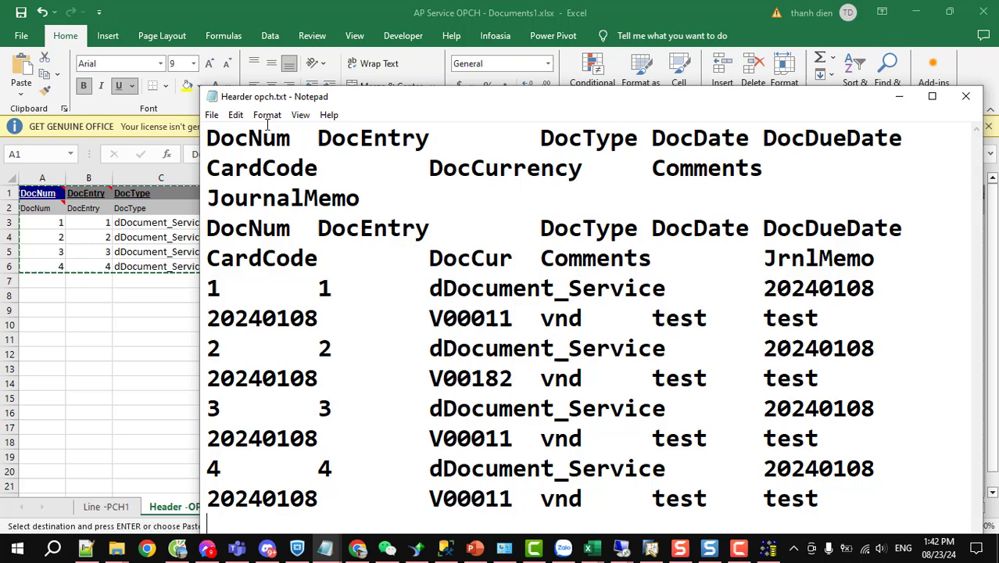
{"action": "left_click", "coordinate": [211, 115]}
{"action": "left_click", "coordinate": [242, 133]}
Step: Copy the line table A1:I7 from the workbook's Line -PCH1 sheet and paste it into the blank Notepad document
{"action": "left_click", "coordinate": [99, 515]}
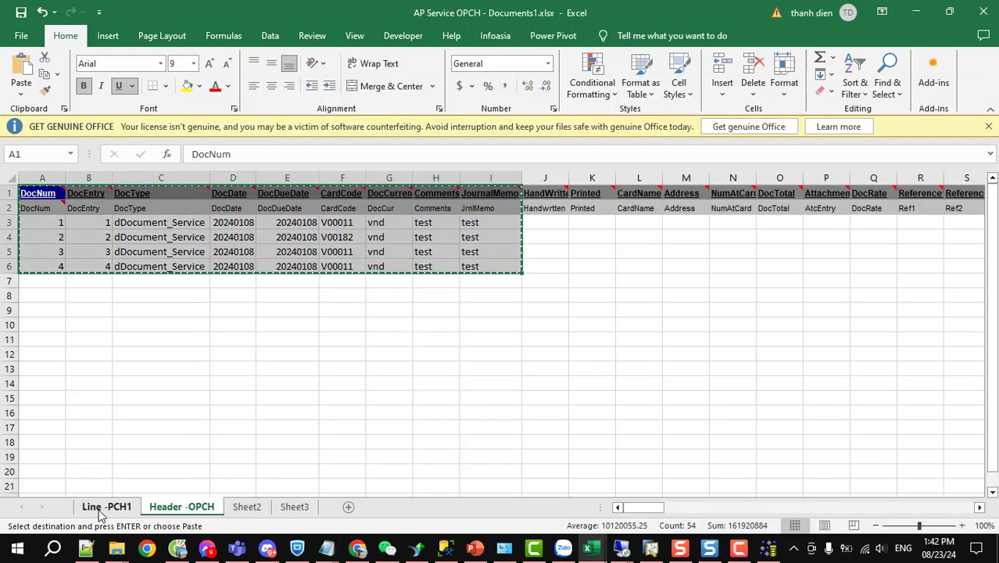
{"action": "left_click", "coordinate": [99, 514]}
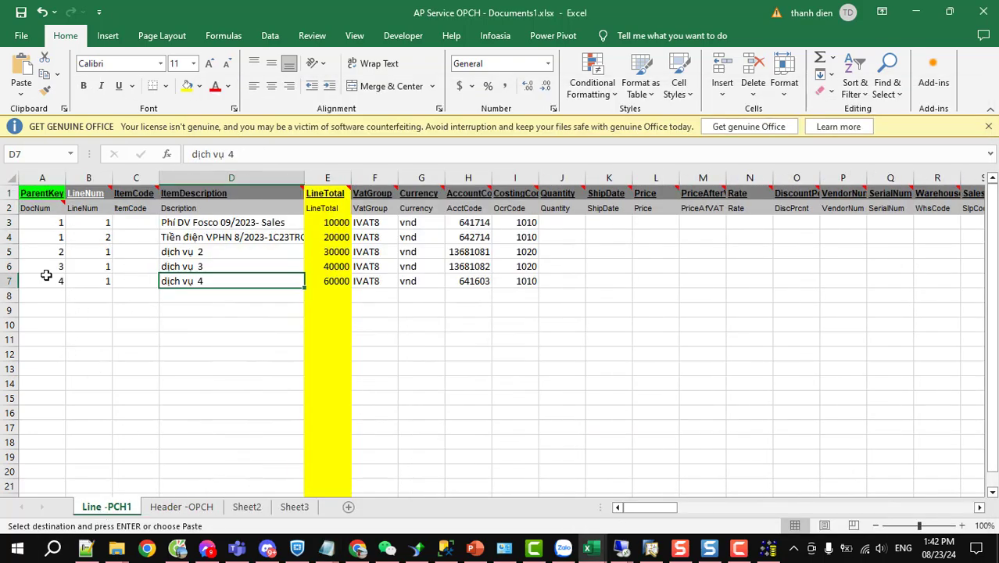
{"action": "left_click_drag", "start_coordinate": [27, 192], "coordinate": [531, 286]}
{"action": "key", "text": "ctrl+c"}
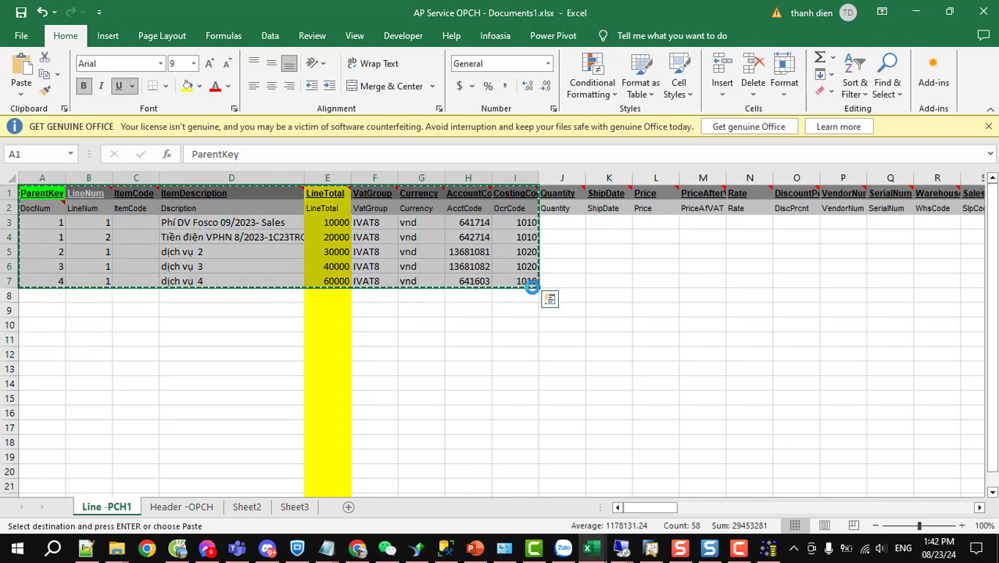
{"action": "key", "text": "alt+Tab"}
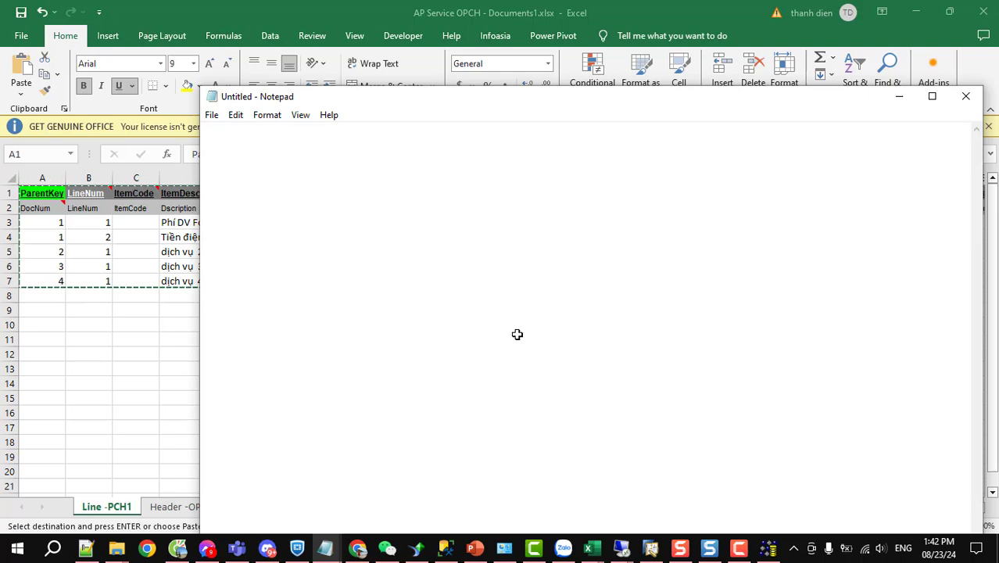
{"action": "key", "text": "ctrl+v"}
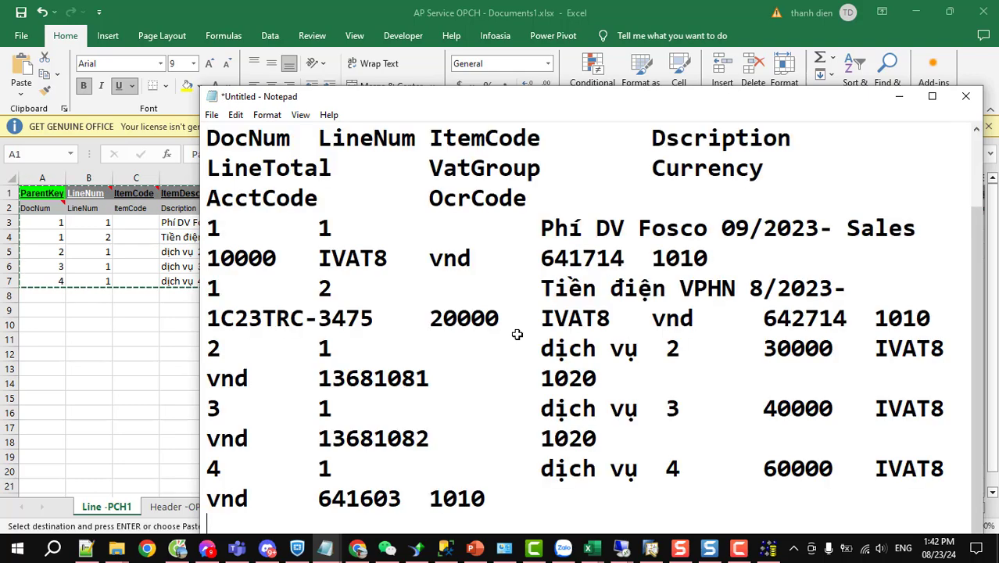
Step: Save the line text as Line-PCH1 in the Import sap folder
{"action": "left_click", "coordinate": [212, 115]}
{"action": "left_click", "coordinate": [246, 196]}
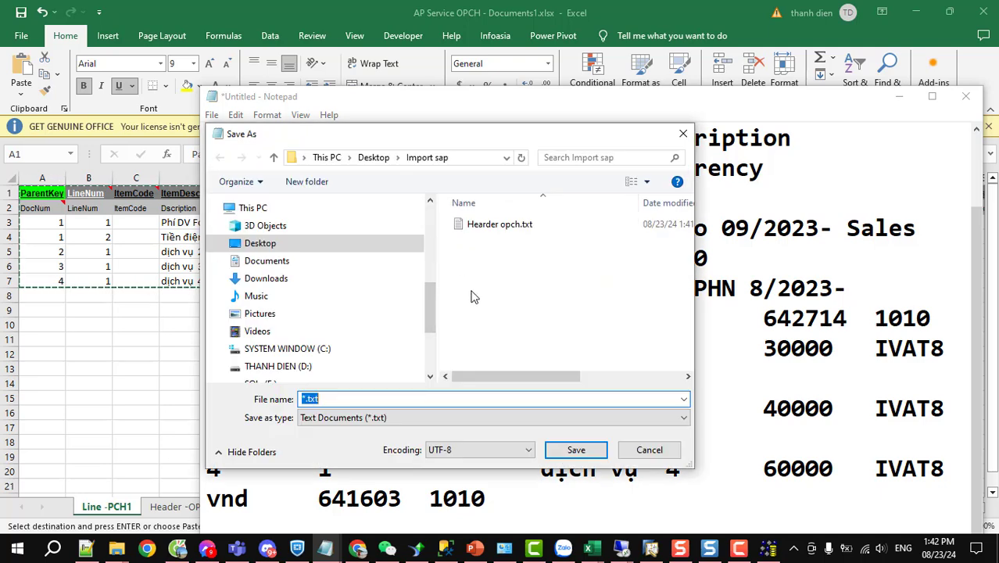
{"action": "type", "text": "p"}
{"action": "key", "text": "BackSpace"}
{"action": "key", "text": "BackSpace"}
{"action": "key", "text": "BackSpace"}
{"action": "type", "text": "ine-PCH1"}
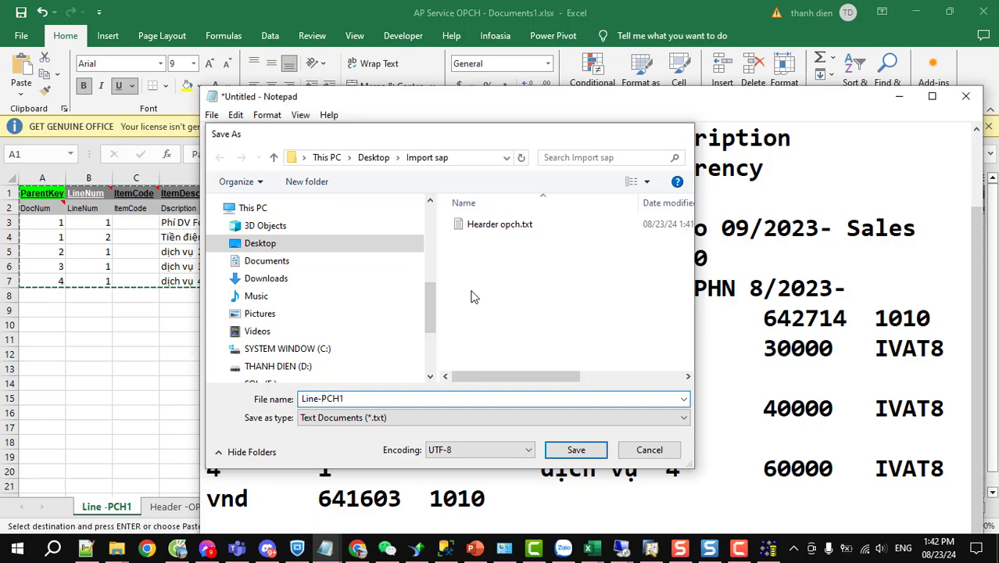
{"action": "key", "text": "Return"}
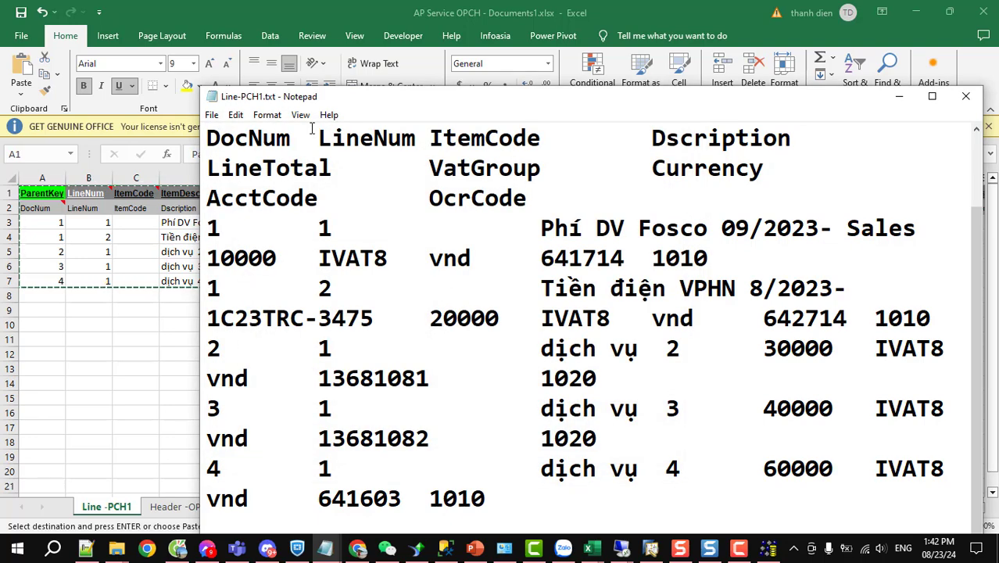
Step: Save Line-PCH1.txt again with UTF-8 with BOM encoding, replacing the existing file
{"action": "left_click", "coordinate": [211, 115]}
{"action": "left_click", "coordinate": [247, 194]}
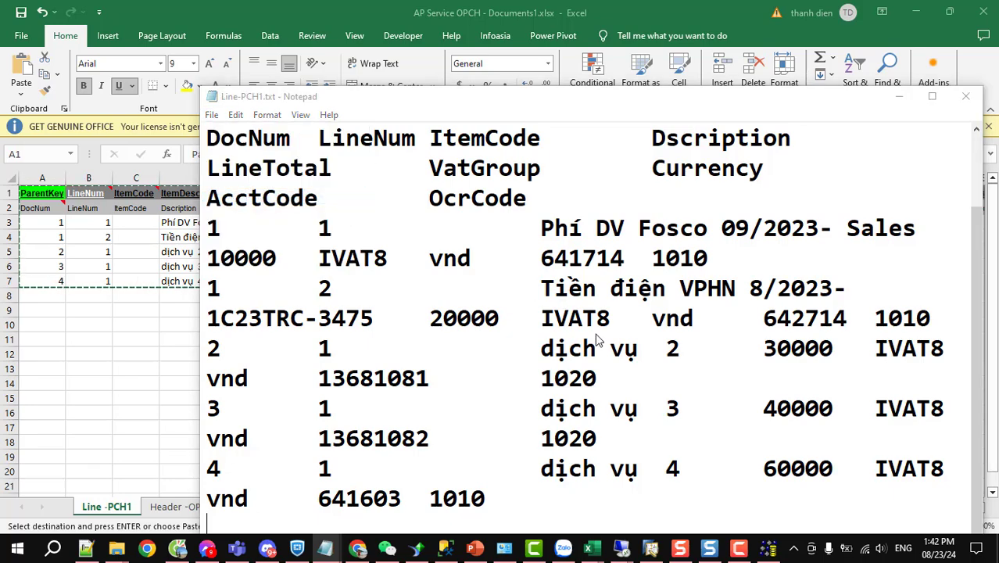
{"action": "left_click", "coordinate": [508, 451]}
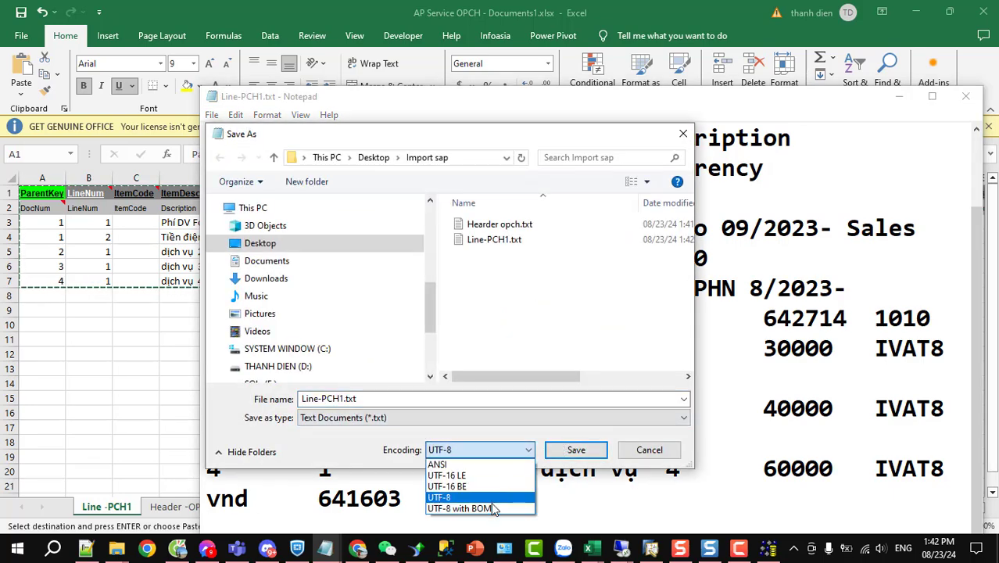
{"action": "left_click", "coordinate": [493, 503]}
{"action": "left_click", "coordinate": [559, 455]}
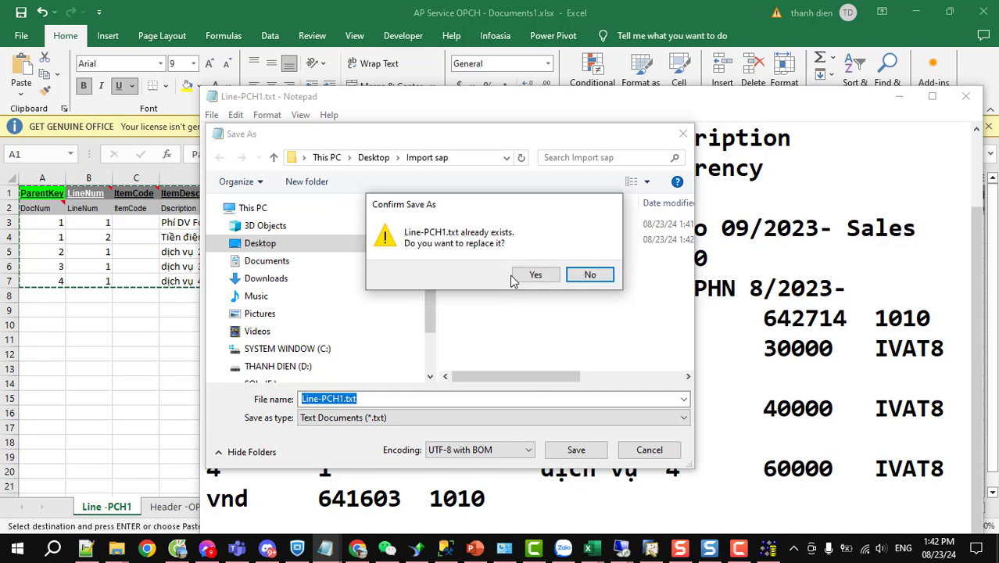
{"action": "left_click", "coordinate": [533, 275]}
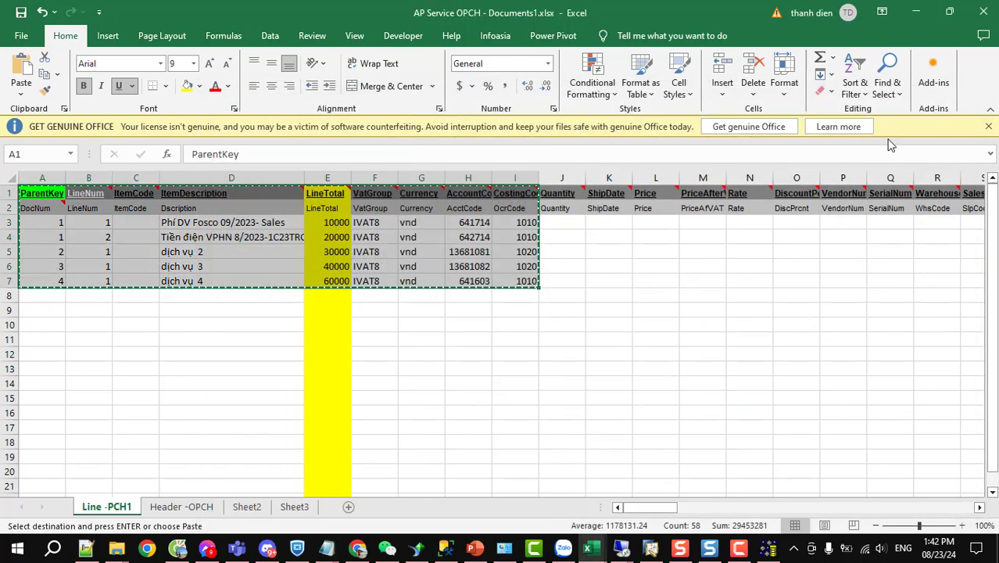
Step: Back in the Excel workbook, widen the ItemDescription column of the Line -PCH1 sheet so its longest description fits
{"action": "left_click", "coordinate": [965, 95]}
{"action": "left_click", "coordinate": [507, 384]}
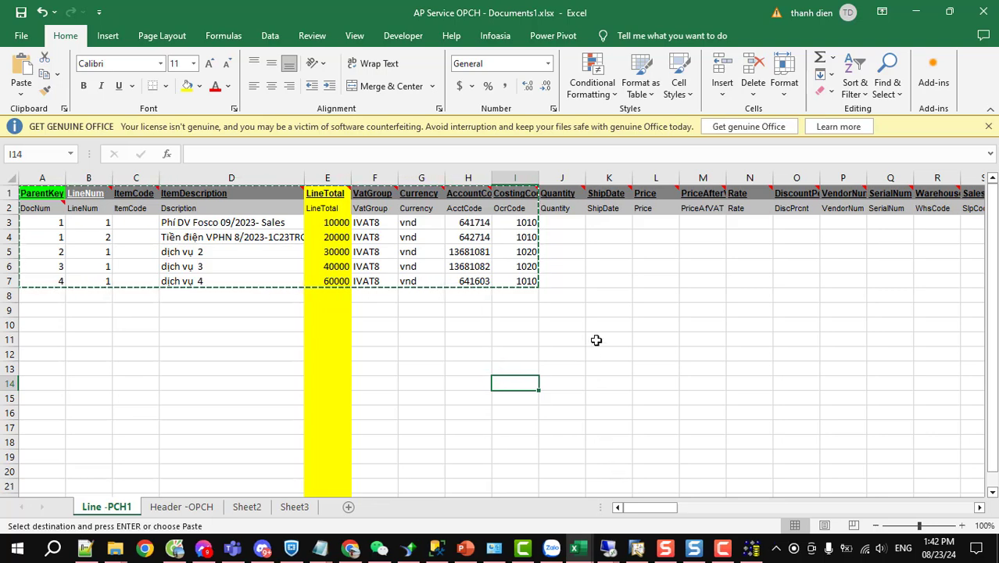
{"action": "left_click_drag", "start_coordinate": [303, 179], "coordinate": [337, 179]}
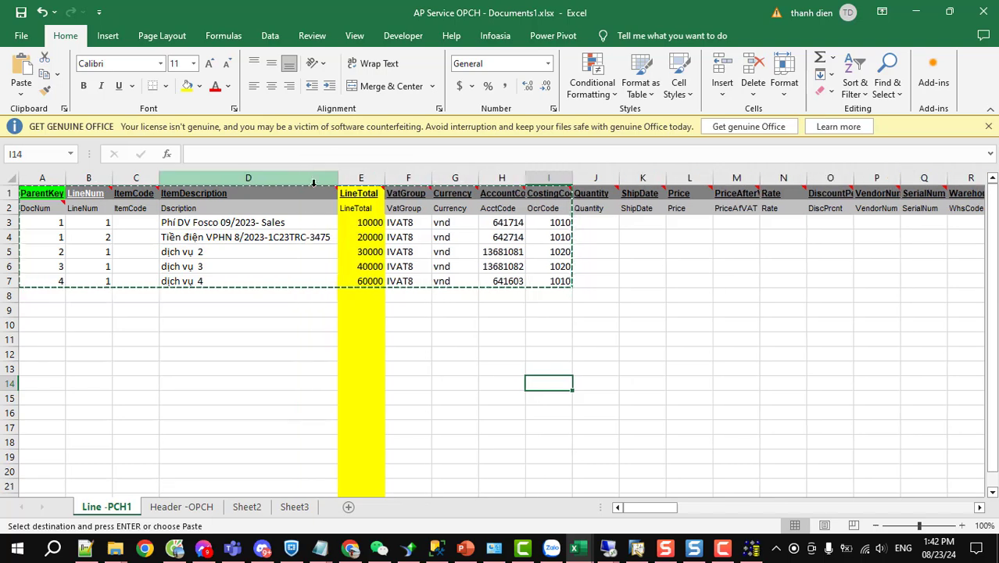
Step: Append 2024 to the item descriptions in cells D3 and D4
{"action": "double_click", "coordinate": [301, 222]}
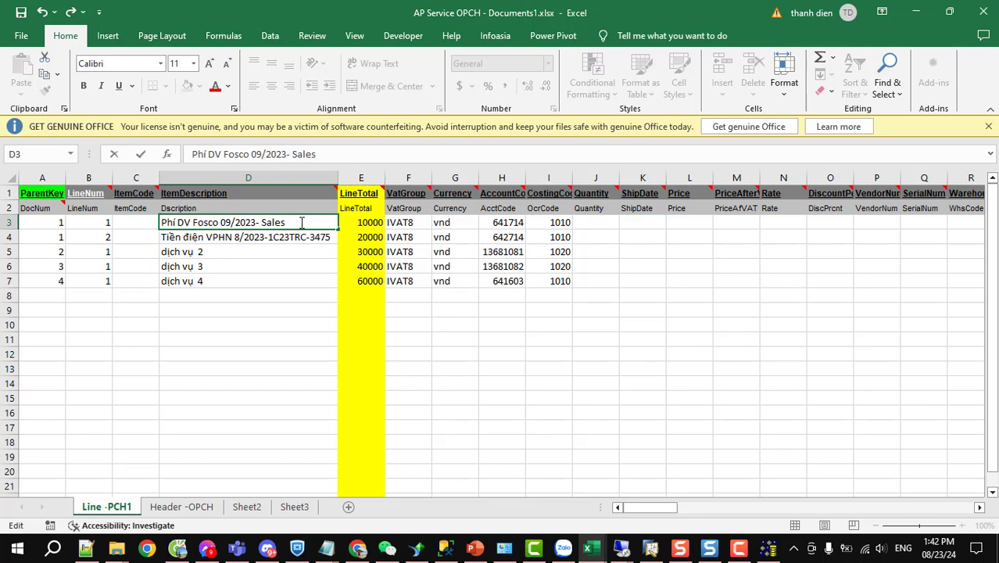
{"action": "type", "text": "2024"}
{"action": "left_click_drag", "start_coordinate": [315, 222], "coordinate": [291, 223]}
{"action": "double_click", "coordinate": [330, 238]}
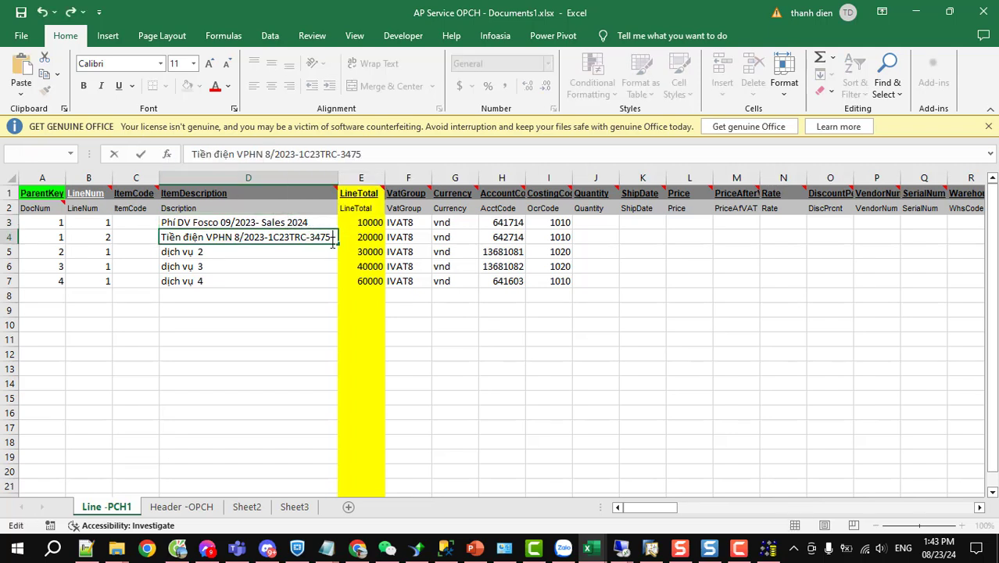
{"action": "type", "text": "2024"}
Step: Append 2024 to the dịch vụ descriptions in cells D5, D6 and D7
{"action": "left_click", "coordinate": [252, 250]}
{"action": "double_click", "coordinate": [254, 251]}
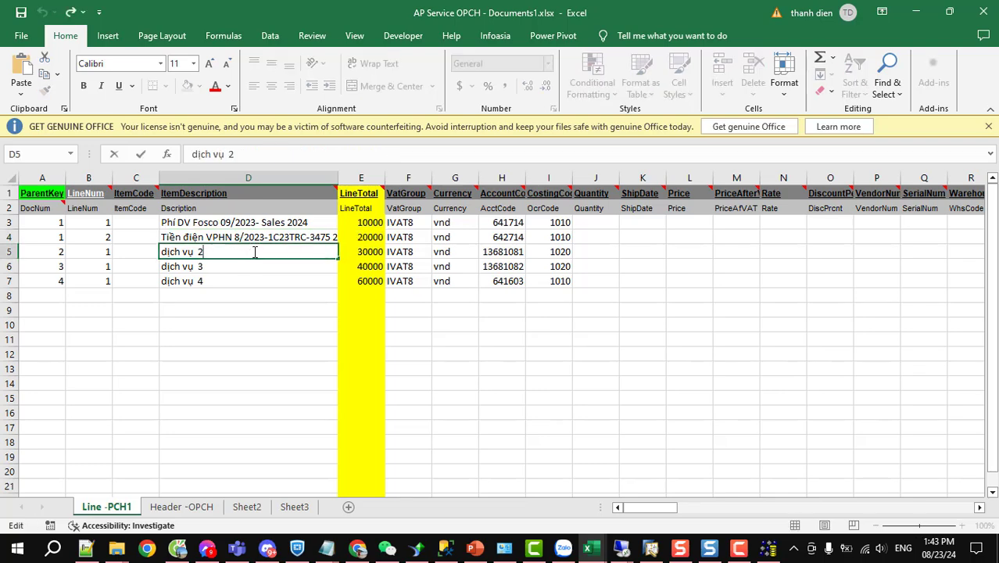
{"action": "type", "text": "2024"}
{"action": "left_click", "coordinate": [250, 265]}
{"action": "double_click", "coordinate": [244, 267]}
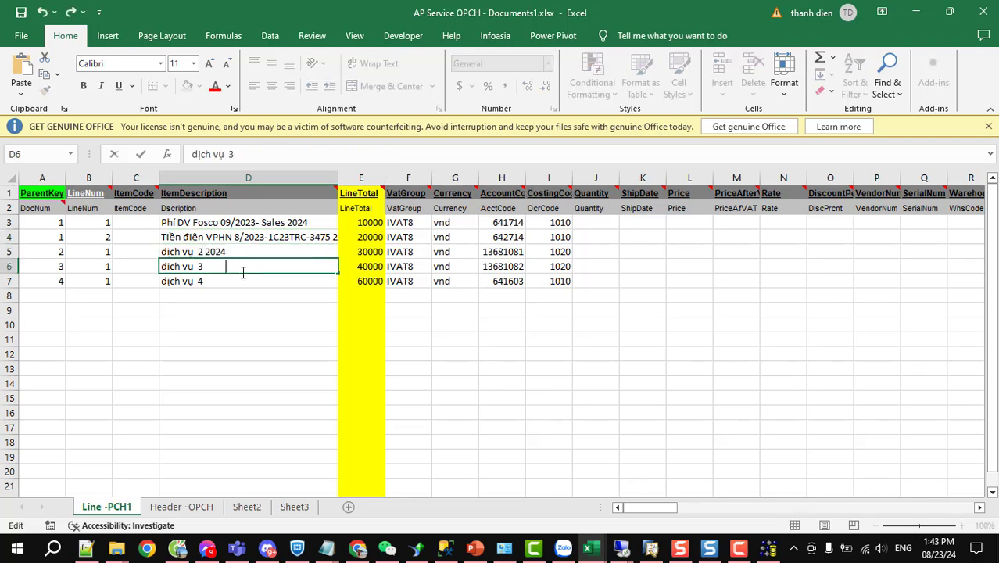
{"action": "type", "text": "2024"}
{"action": "left_click", "coordinate": [213, 282]}
{"action": "double_click", "coordinate": [211, 282]}
{"action": "type", "text": "2024"}
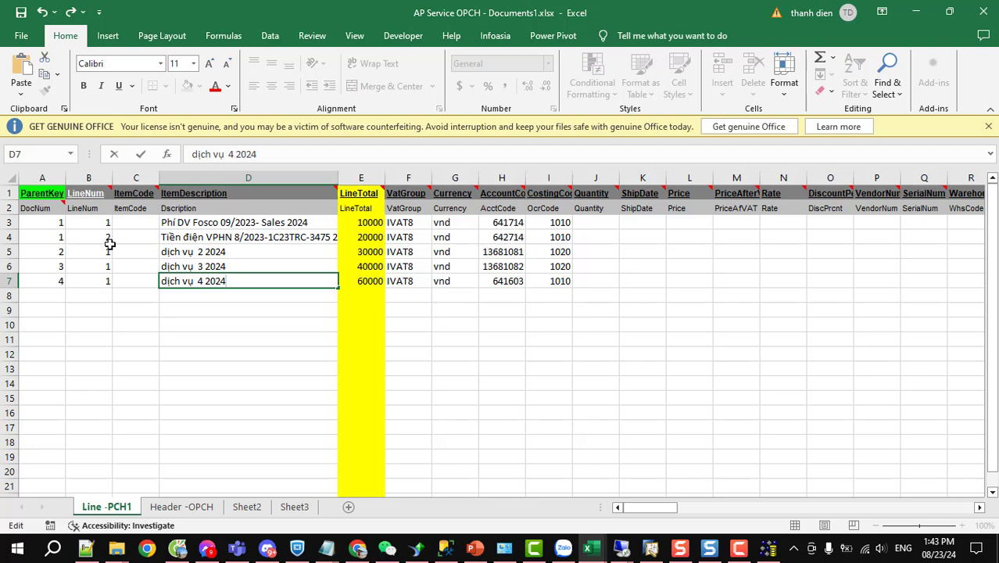
Step: Copy the updated line table A1:I7, including both header rows
{"action": "mouse_move", "coordinate": [34, 205]}
{"action": "left_mouse_down"}
{"action": "mouse_move", "coordinate": [435, 290]}
{"action": "mouse_move", "coordinate": [551, 286]}
{"action": "left_mouse_up"}
{"action": "key", "text": "ctrl+c"}
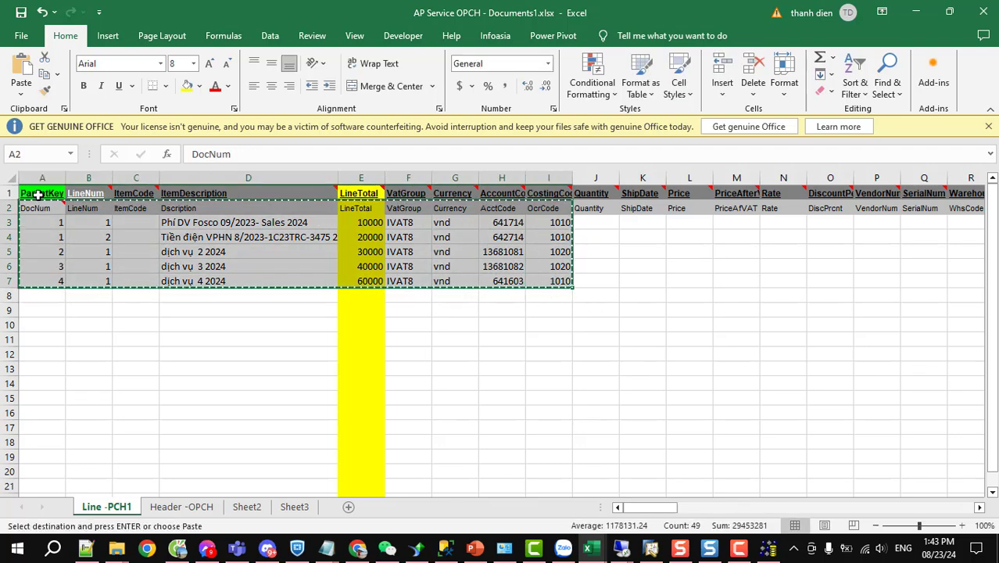
{"action": "mouse_move", "coordinate": [37, 194]}
{"action": "left_mouse_down"}
{"action": "mouse_move", "coordinate": [494, 292]}
{"action": "mouse_move", "coordinate": [544, 283]}
{"action": "left_mouse_up"}
Step: Open Line-PCH1.txt from the desktop's Import sap folder in Notepad, replace all its text with the copied table, save and close it
{"action": "left_click", "coordinate": [338, 549]}
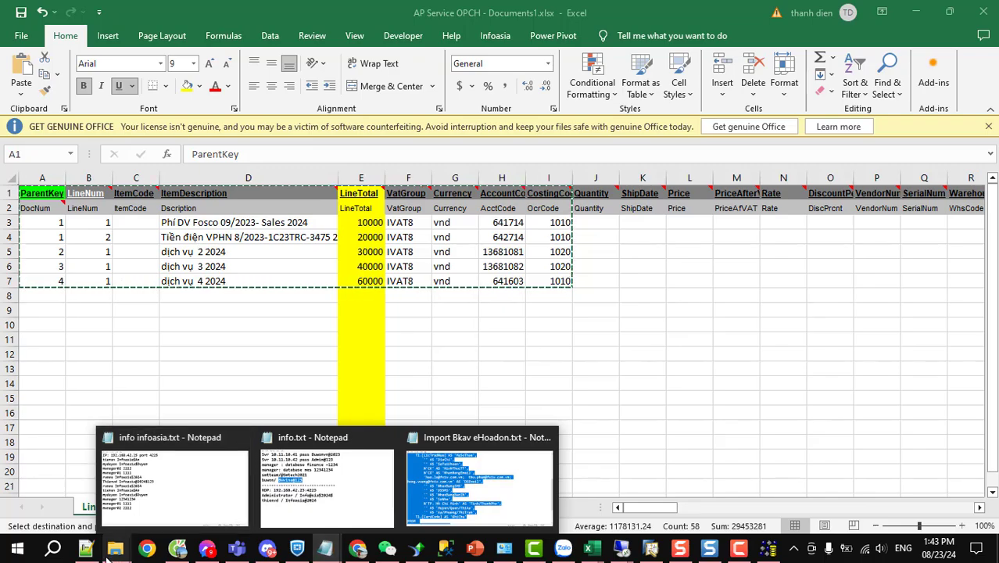
{"action": "key", "text": "super+d"}
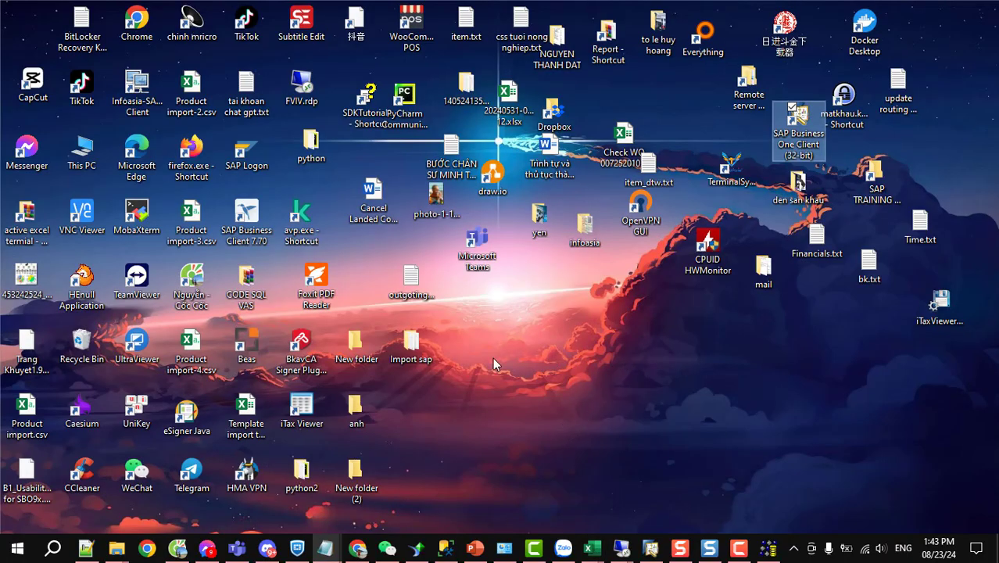
{"action": "double_click", "coordinate": [412, 345]}
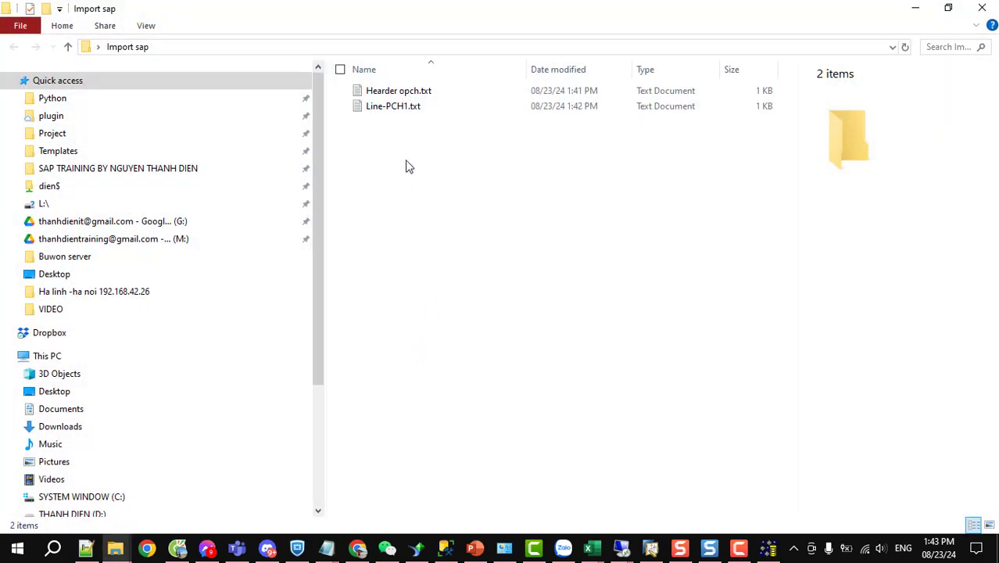
{"action": "double_click", "coordinate": [391, 107]}
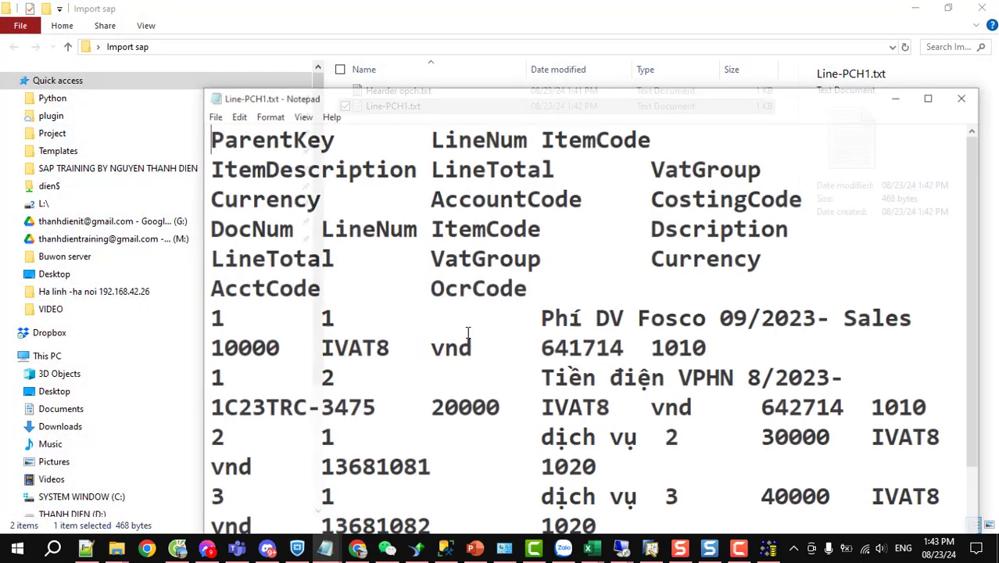
{"action": "key", "text": "ctrl+a"}
{"action": "key", "text": "ctrl+v"}
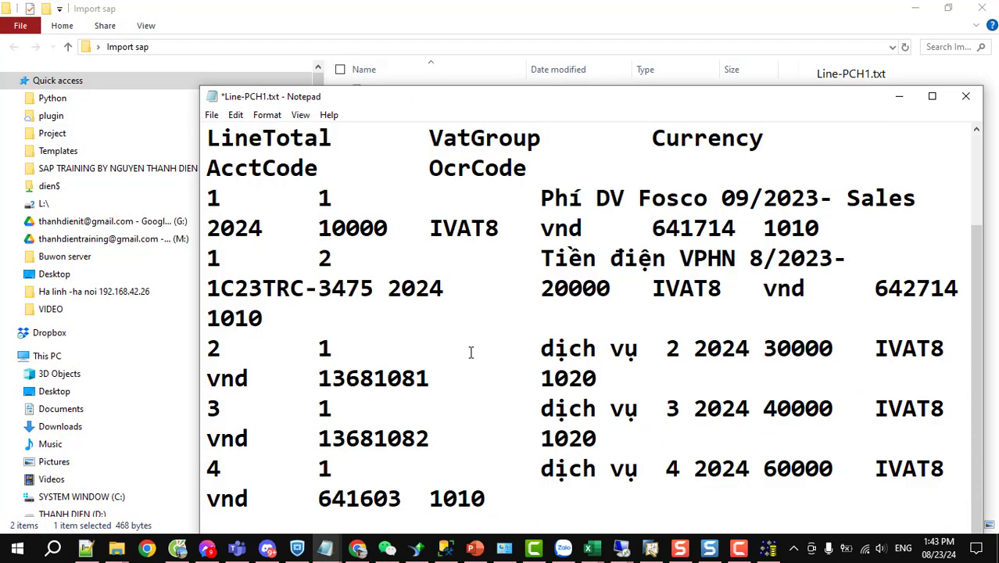
{"action": "key", "text": "ctrl+s"}
{"action": "left_click", "coordinate": [966, 95]}
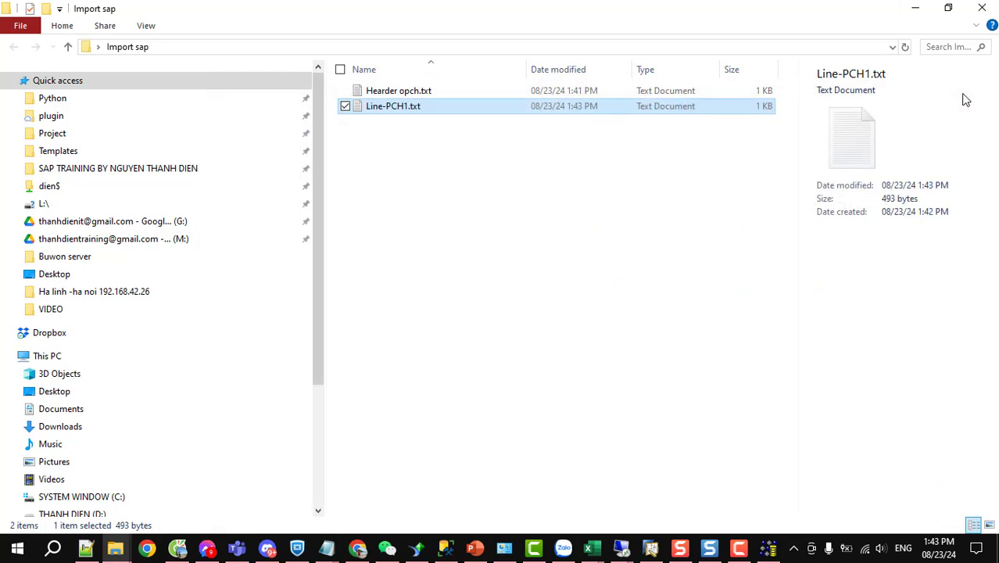
{"action": "left_click", "coordinate": [650, 430]}
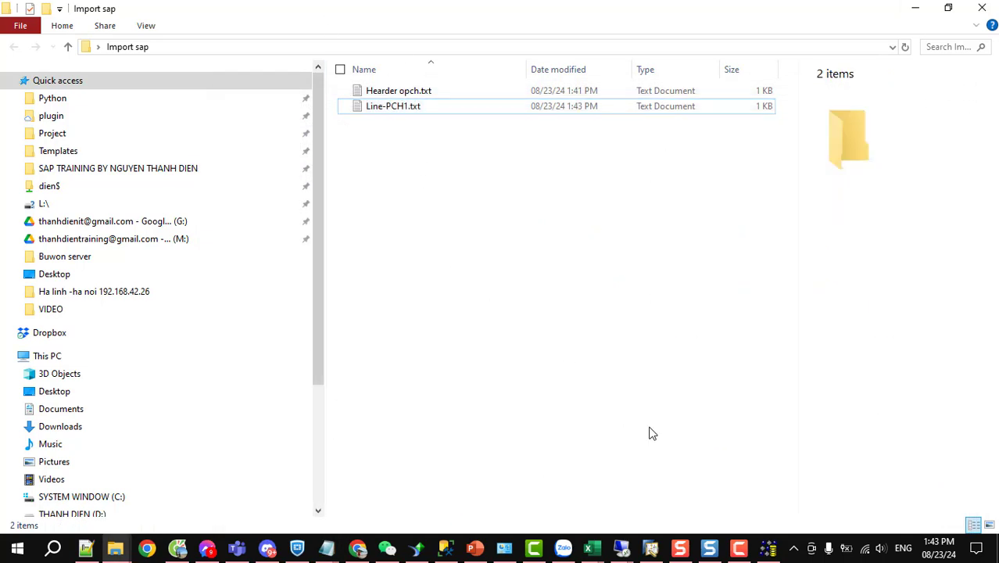
Step: Switch to Data Transfer Workbench and start an import of Transactional Data with the Add New Data operation
{"action": "left_click", "coordinate": [767, 547]}
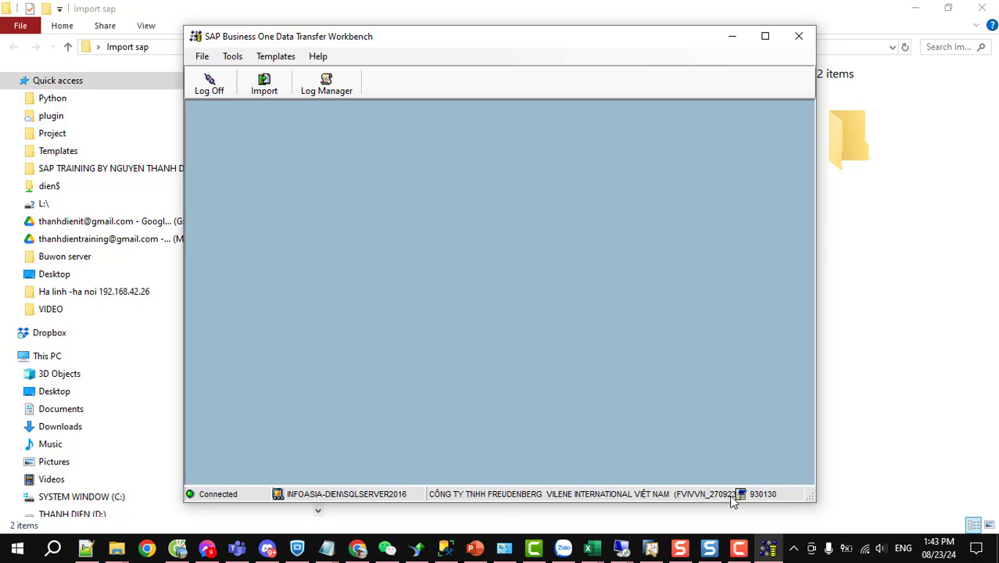
{"action": "left_click", "coordinate": [265, 88]}
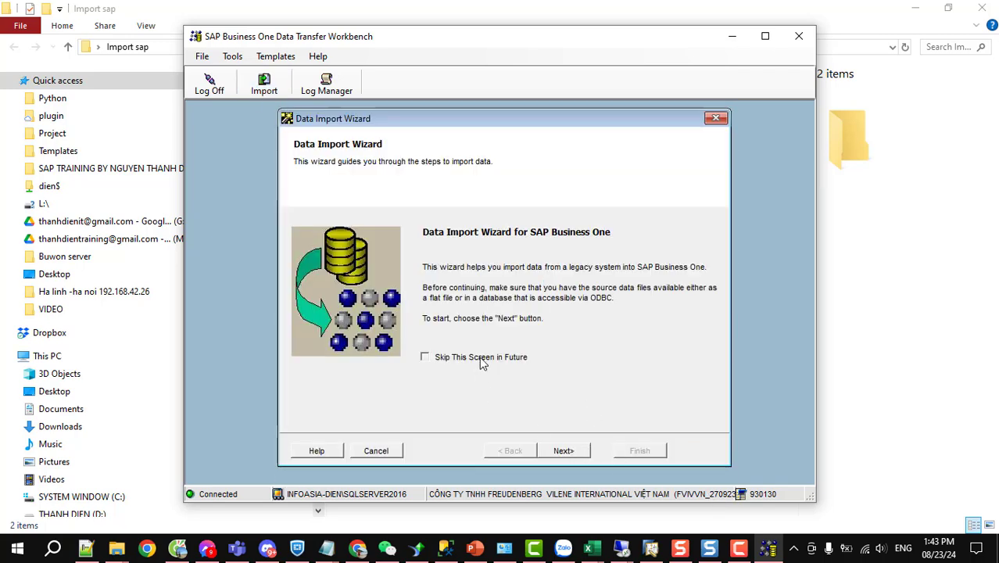
{"action": "left_click", "coordinate": [563, 451]}
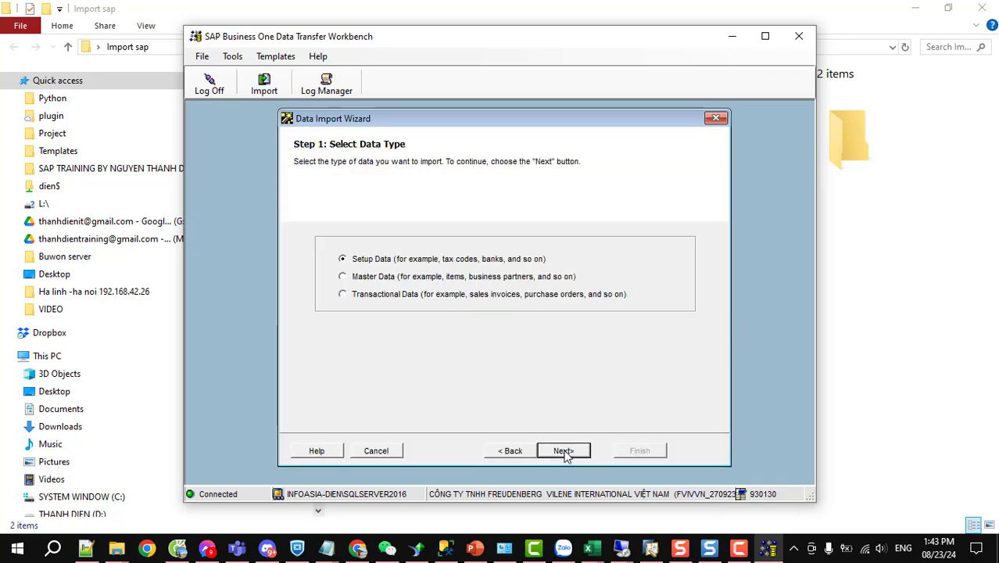
{"action": "left_click", "coordinate": [401, 294]}
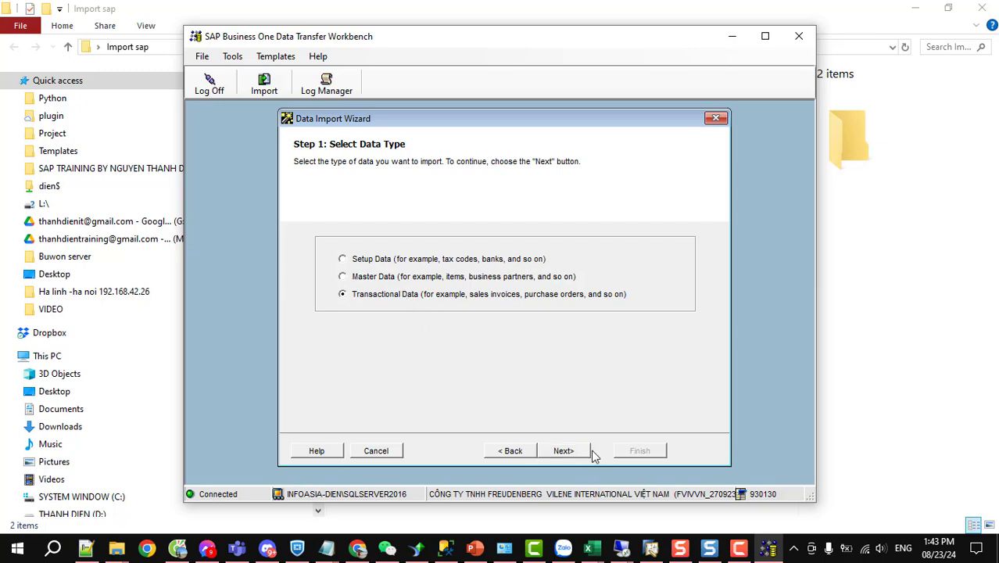
{"action": "left_click", "coordinate": [564, 451]}
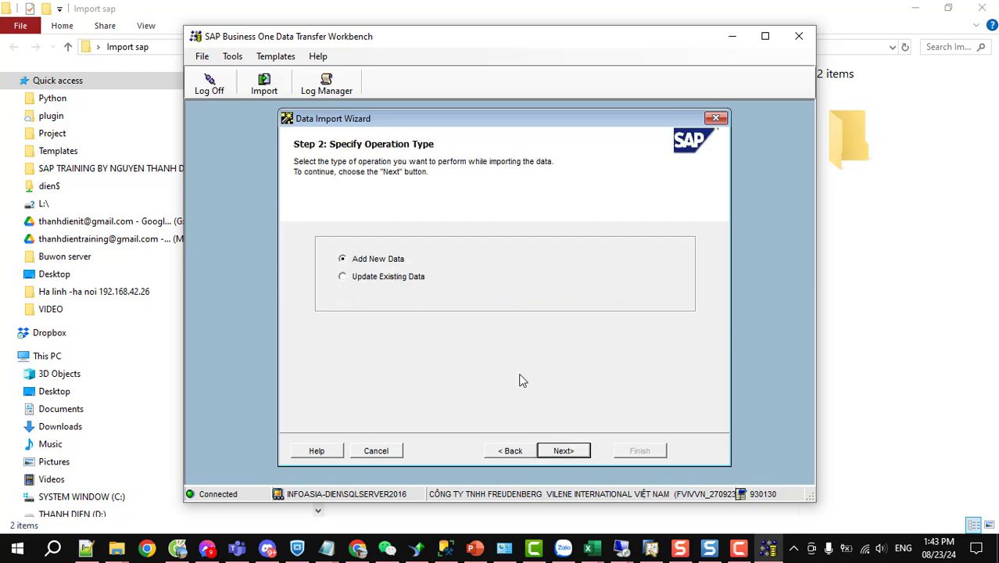
{"action": "left_click", "coordinate": [556, 453]}
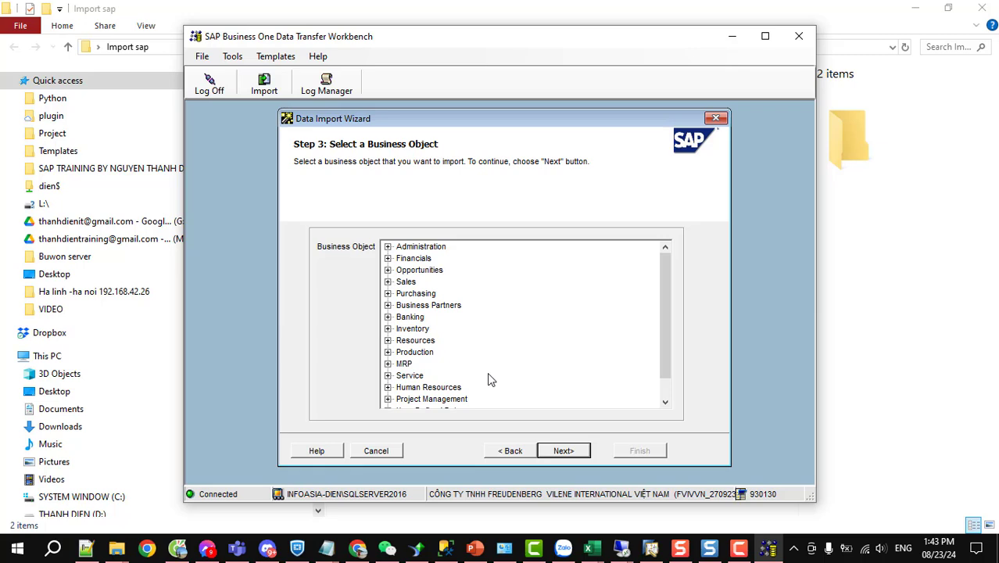
Step: Choose AP Invoice under Purchasing as the business object to import and continue
{"action": "left_click", "coordinate": [387, 293]}
{"action": "left_click", "coordinate": [442, 353]}
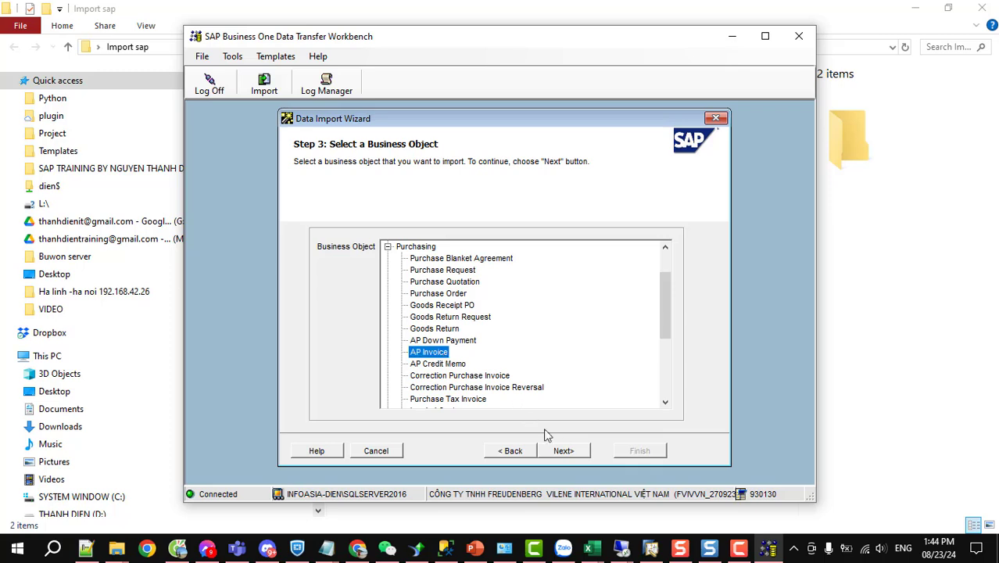
{"action": "left_click", "coordinate": [562, 451]}
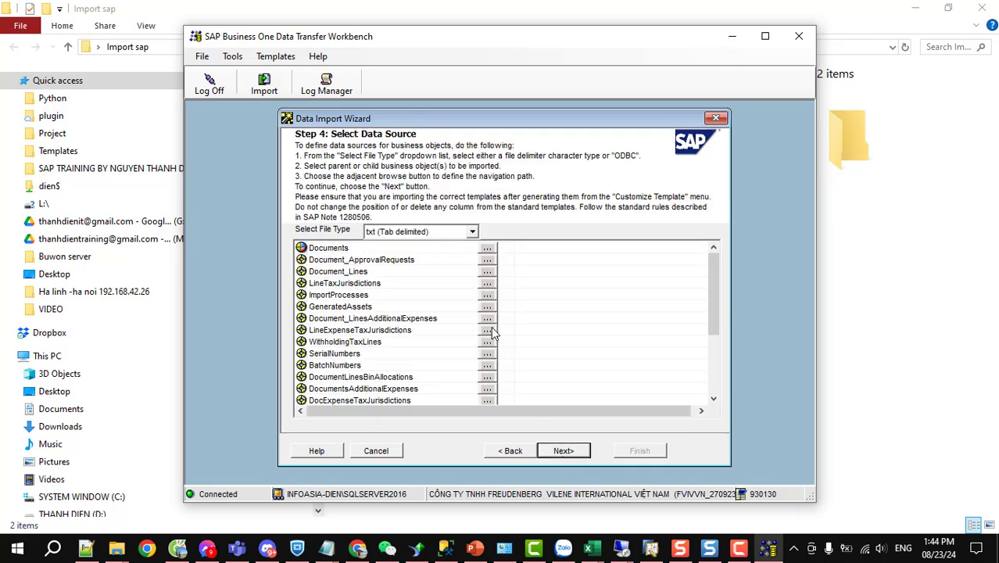
Step: Assign Hearder opch.txt from the Import sap folder as the Documents source and Line-PCH1.txt as the Document_Lines source, and continue
{"action": "left_click", "coordinate": [487, 248]}
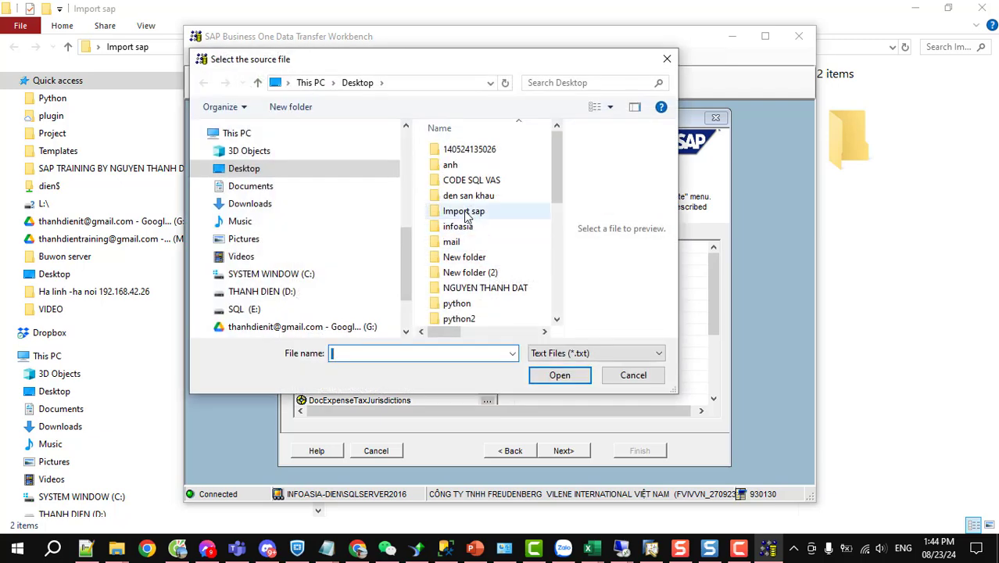
{"action": "double_click", "coordinate": [475, 211]}
{"action": "double_click", "coordinate": [467, 152]}
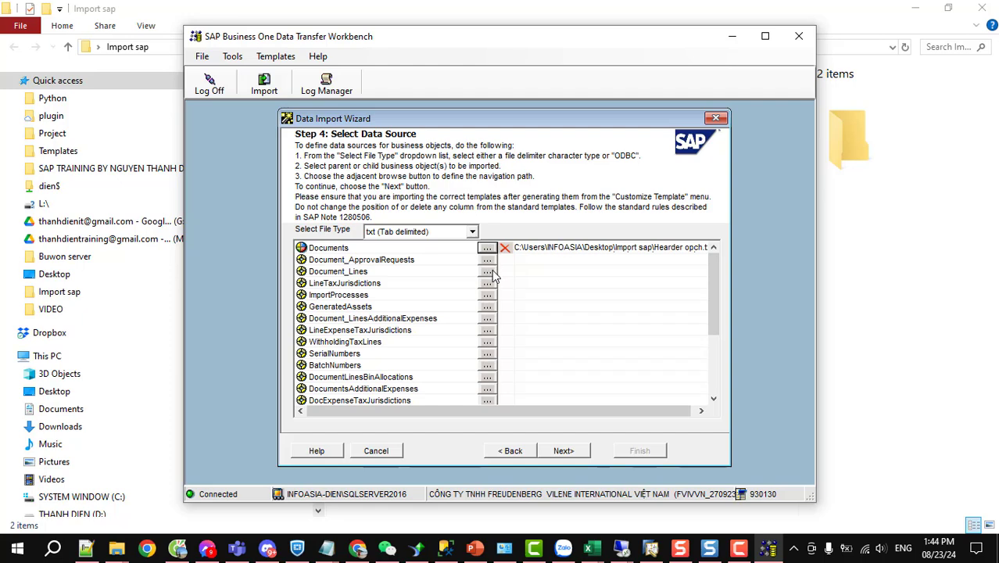
{"action": "left_click", "coordinate": [487, 272]}
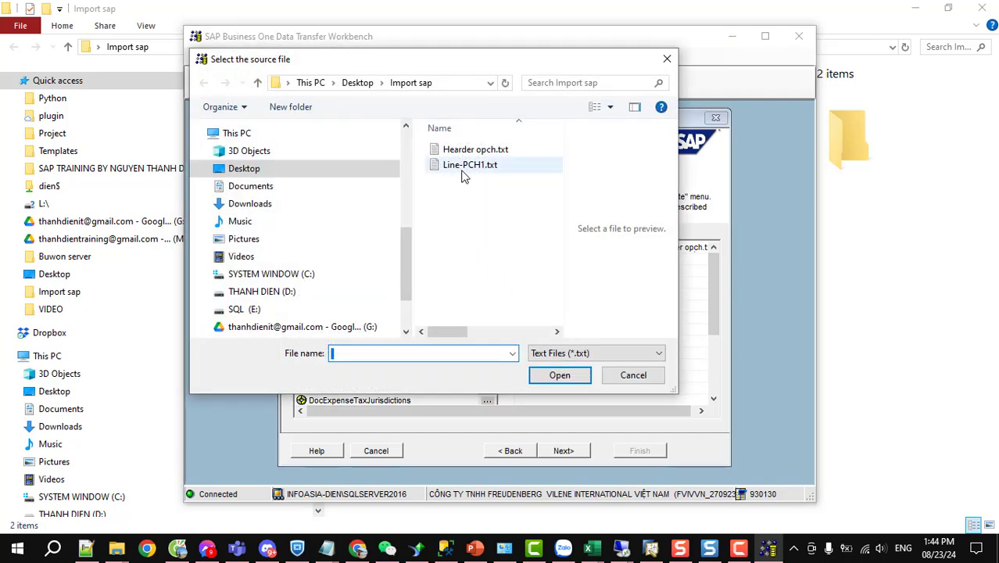
{"action": "left_click", "coordinate": [466, 166]}
{"action": "left_click", "coordinate": [538, 382]}
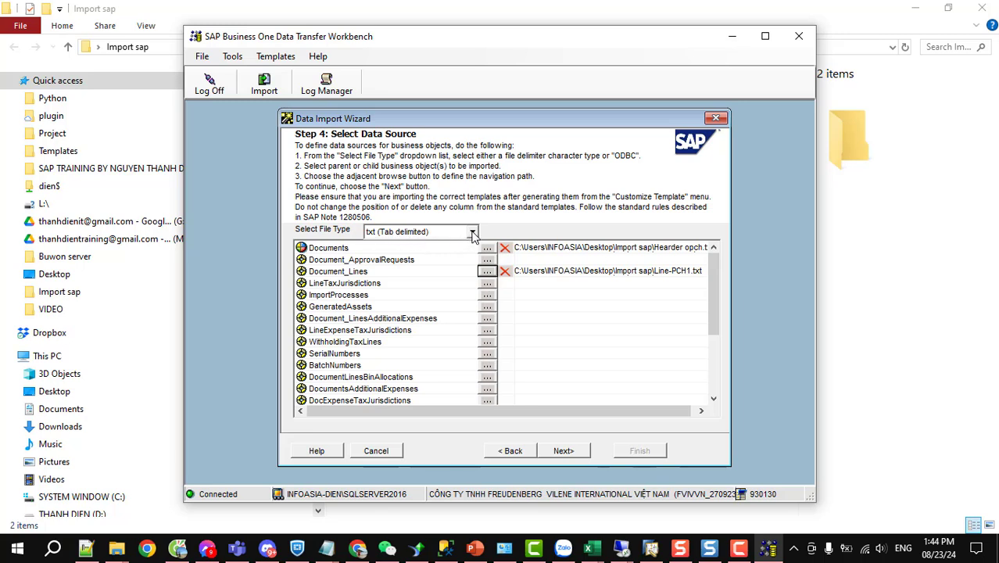
{"action": "left_click", "coordinate": [563, 450]}
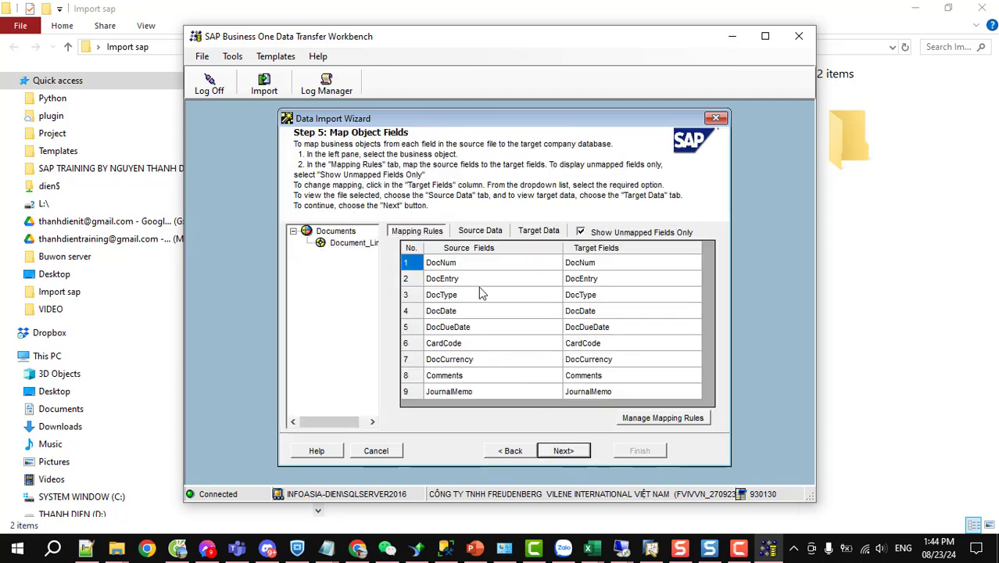
Step: Review the source data and field mapping of Documents and Document_Lines
{"action": "left_click", "coordinate": [475, 234]}
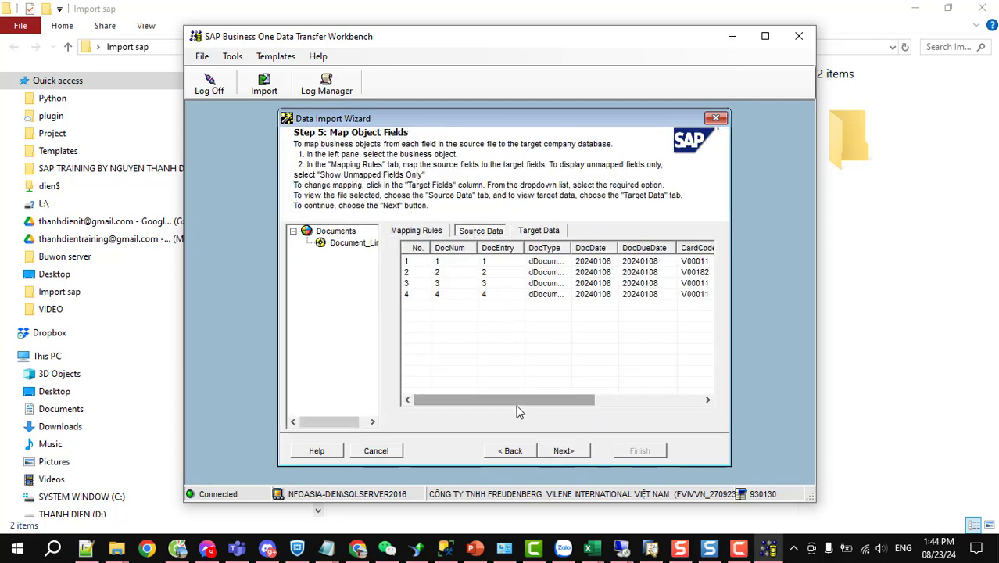
{"action": "left_click_drag", "start_coordinate": [525, 401], "coordinate": [471, 404]}
{"action": "left_click", "coordinate": [415, 230]}
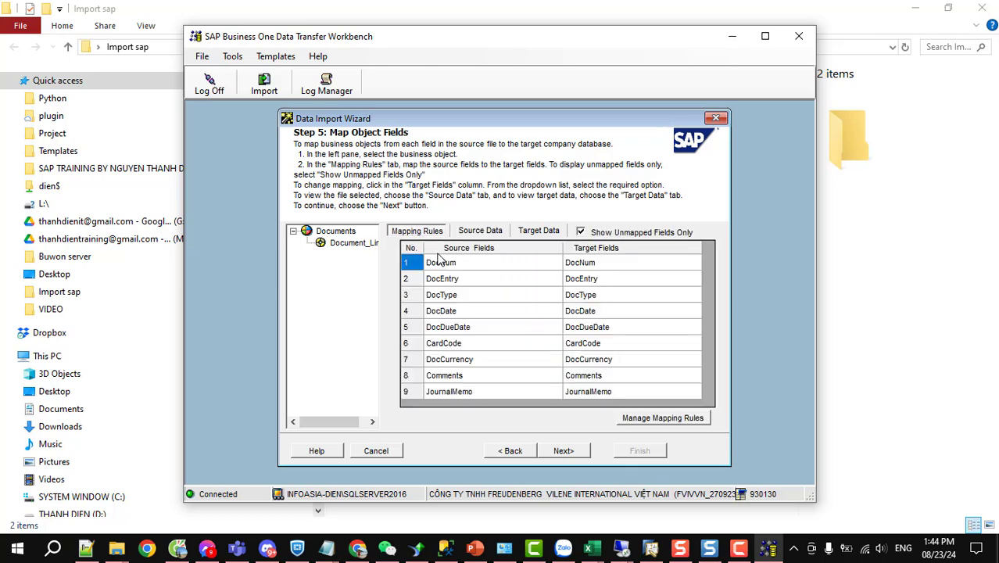
{"action": "left_click", "coordinate": [353, 243]}
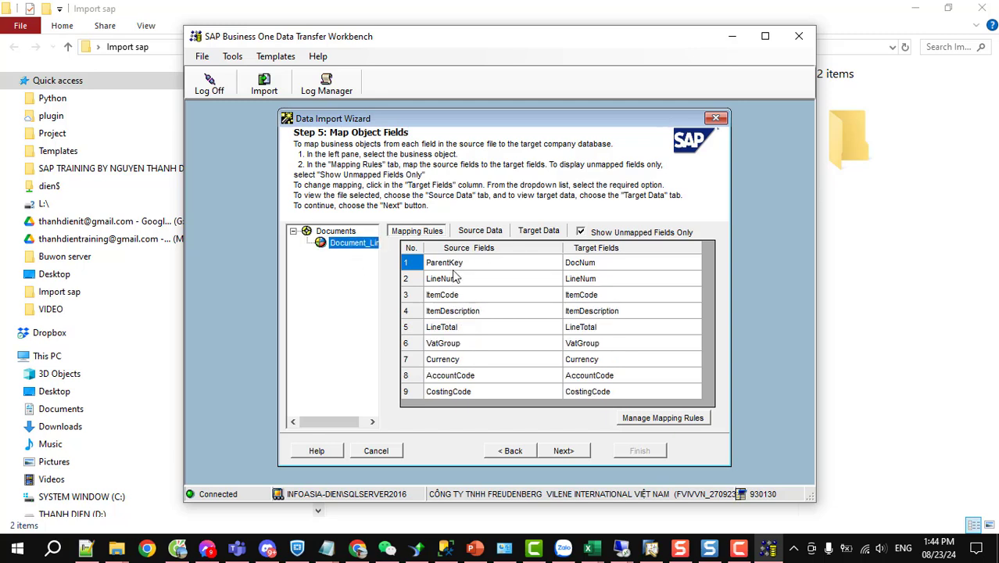
{"action": "left_click", "coordinate": [481, 232]}
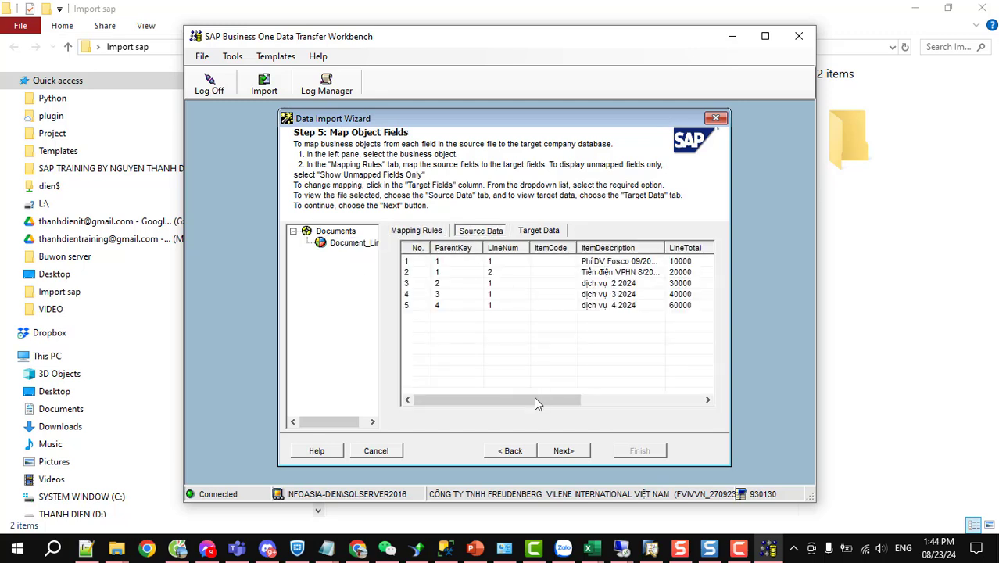
{"action": "left_click_drag", "start_coordinate": [665, 247], "coordinate": [680, 247]}
{"action": "left_click_drag", "start_coordinate": [575, 397], "coordinate": [517, 397]}
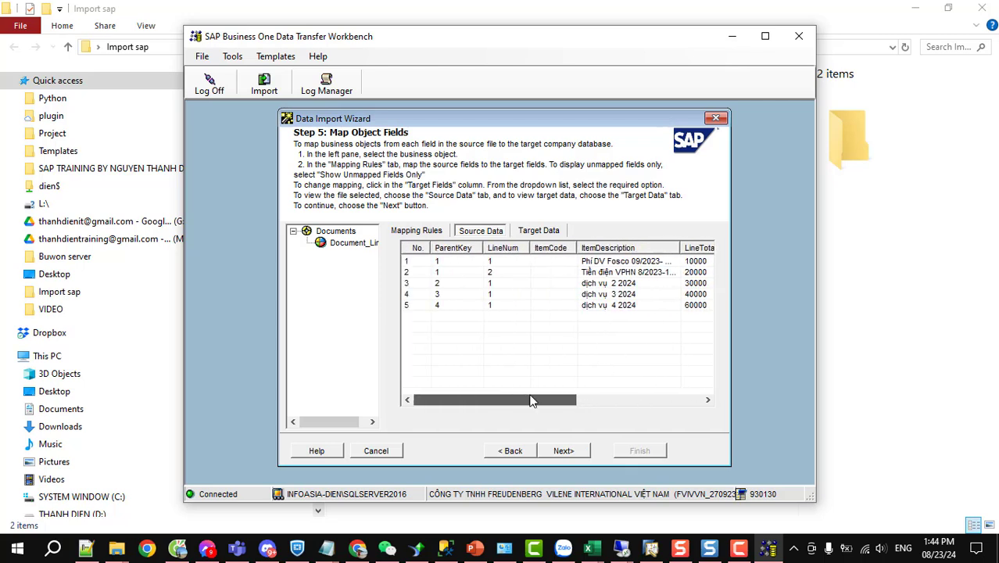
Step: Set error handling to Ignore All Errors and Process Valid Records, and run the import simulation
{"action": "left_click", "coordinate": [564, 451]}
{"action": "left_click", "coordinate": [331, 284]}
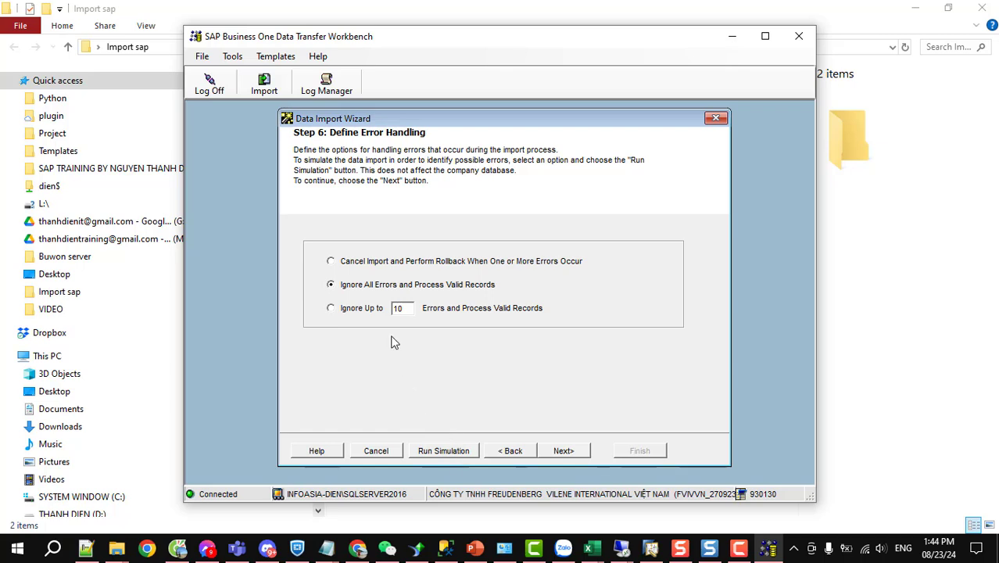
{"action": "left_click", "coordinate": [443, 452]}
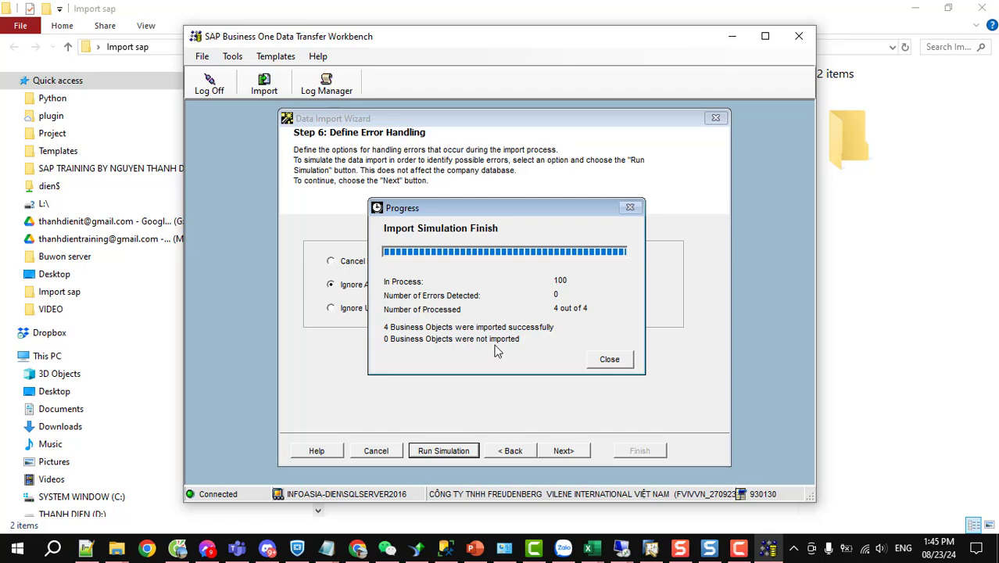
Step: Dismiss the simulation results and detailed log, run the actual A/P invoice import, and finish to show its detailed log
{"action": "left_click", "coordinate": [605, 358]}
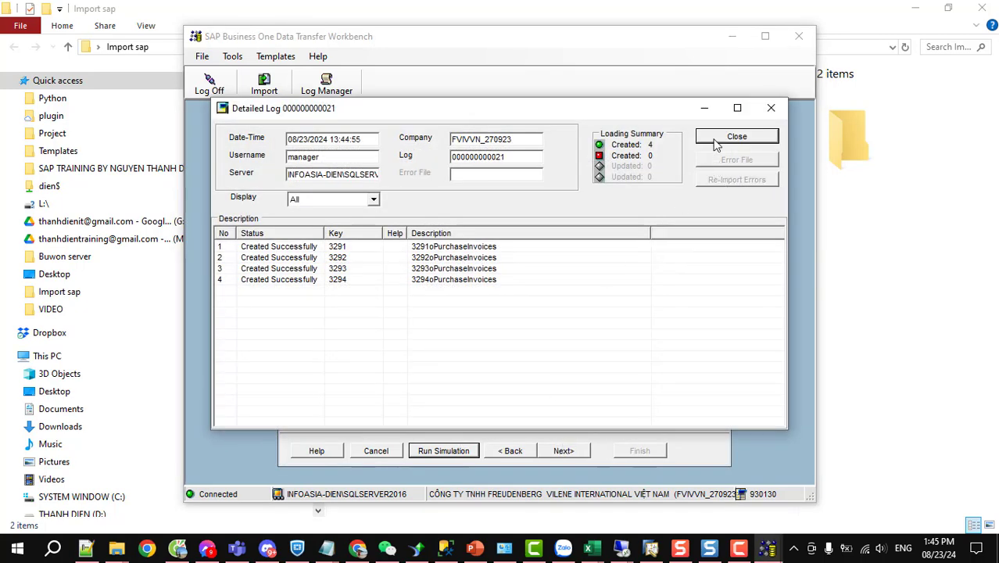
{"action": "left_click", "coordinate": [715, 140]}
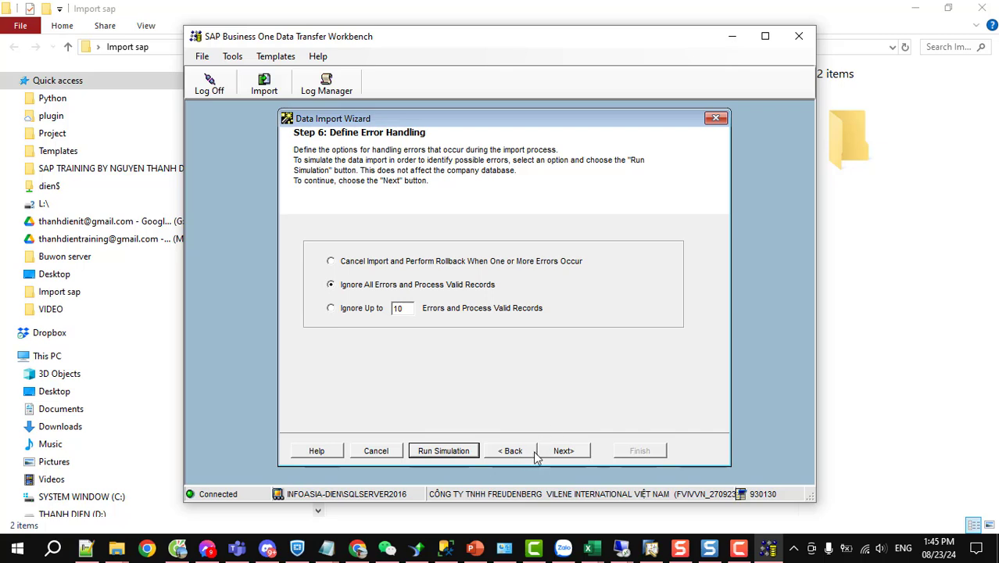
{"action": "left_click", "coordinate": [570, 452]}
{"action": "left_click", "coordinate": [564, 450]}
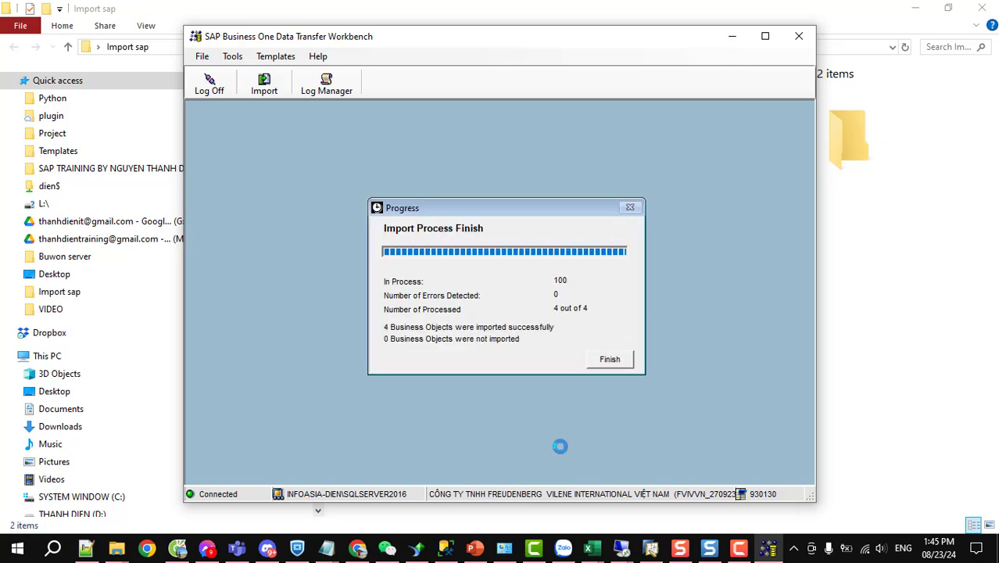
{"action": "left_click", "coordinate": [610, 358]}
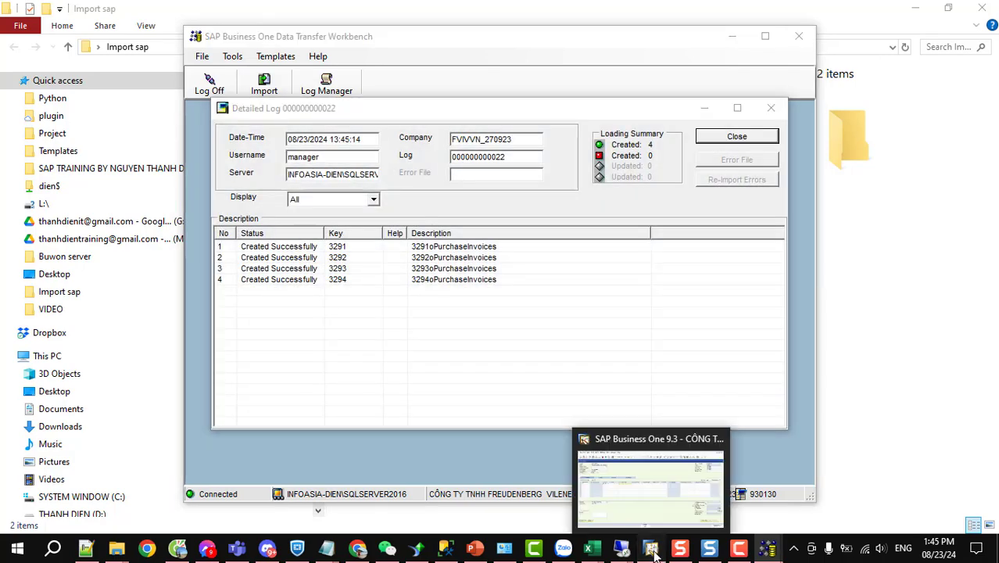
Step: Switch to SAP Business One, close the unsaved A/P Invoice form, and open a new A/P Invoice form
{"action": "left_click", "coordinate": [652, 552]}
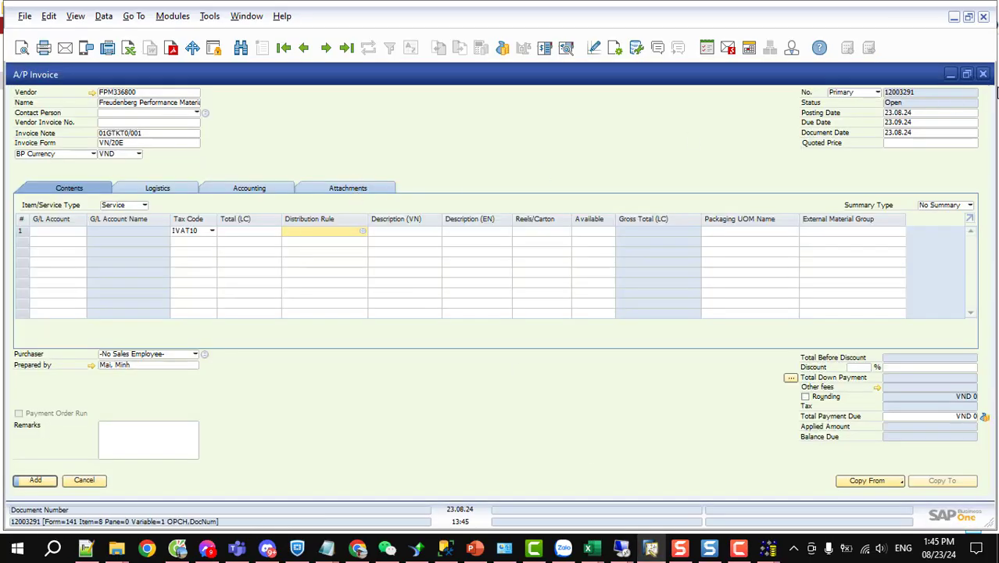
{"action": "key", "text": "Escape"}
{"action": "left_click", "coordinate": [437, 315]}
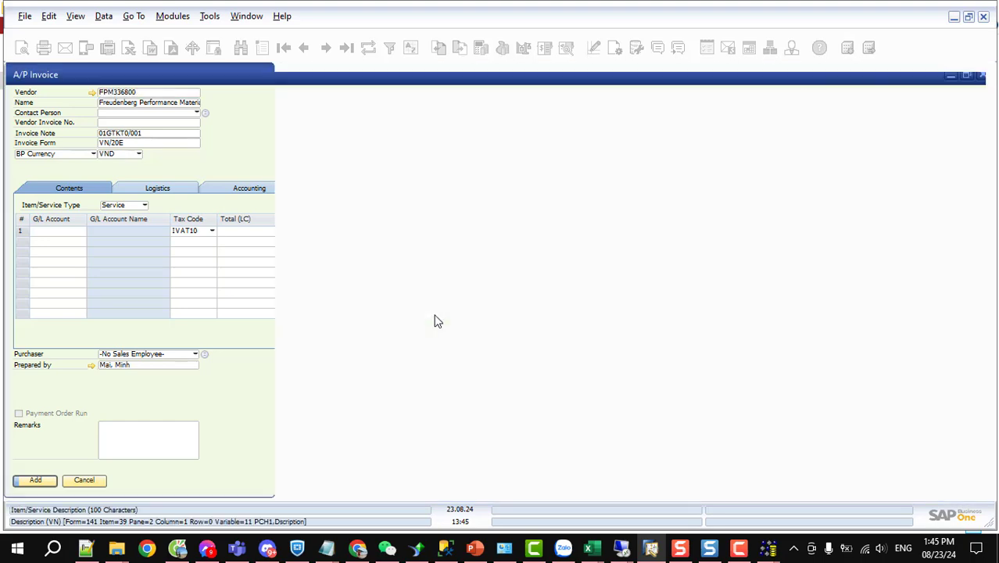
{"action": "left_click", "coordinate": [85, 289]}
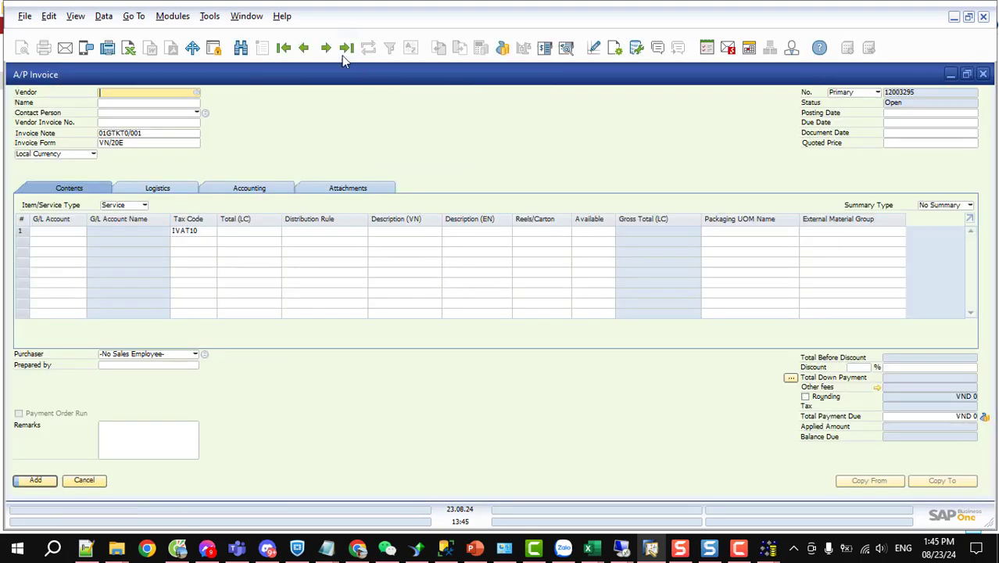
Step: Check the imported A/P invoices record by record from the last one backward, comparing vendors, dates, G/L accounts, tax codes, totals and descriptions
{"action": "left_click", "coordinate": [346, 50]}
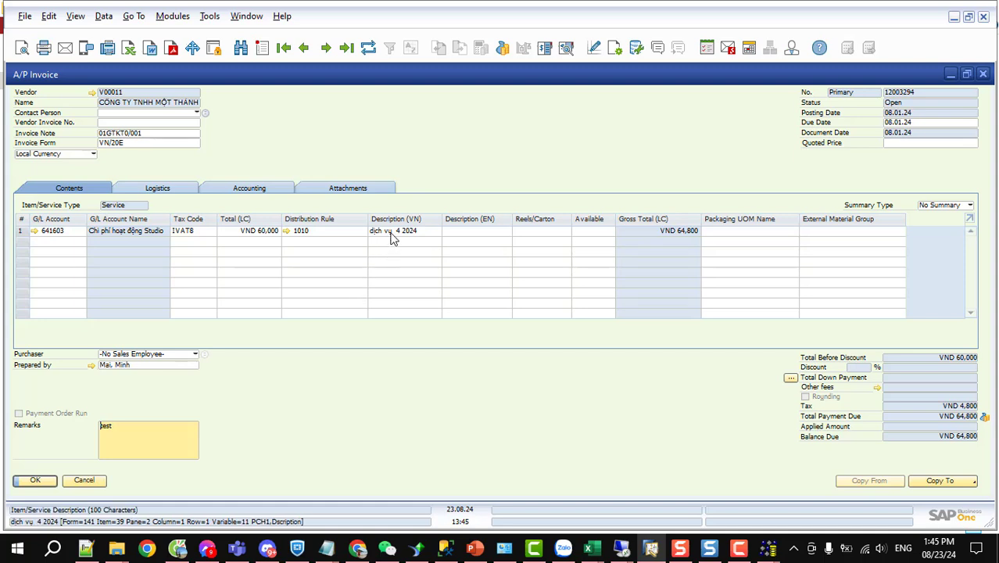
{"action": "left_click", "coordinate": [305, 47]}
{"action": "left_click", "coordinate": [306, 48]}
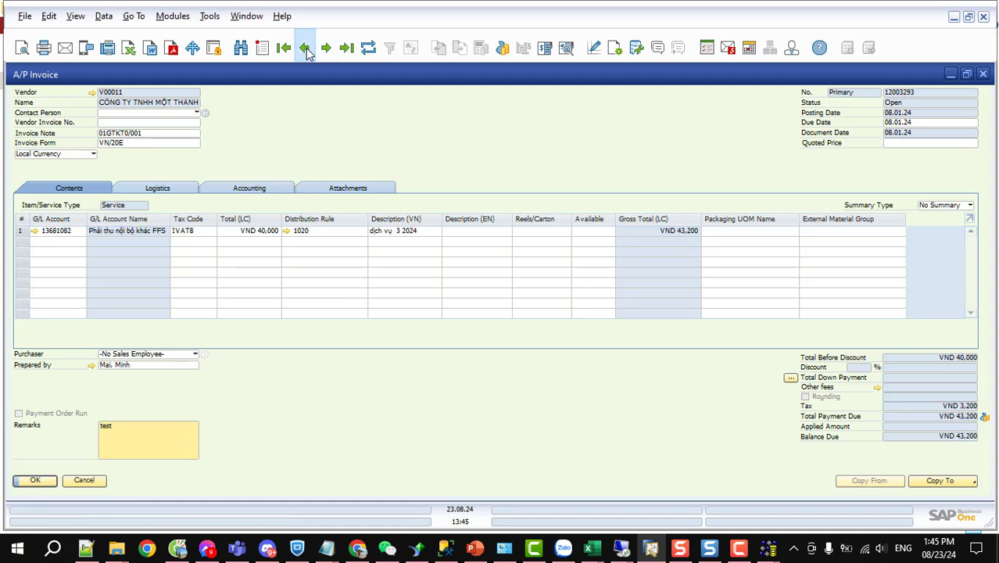
{"action": "left_click", "coordinate": [306, 48]}
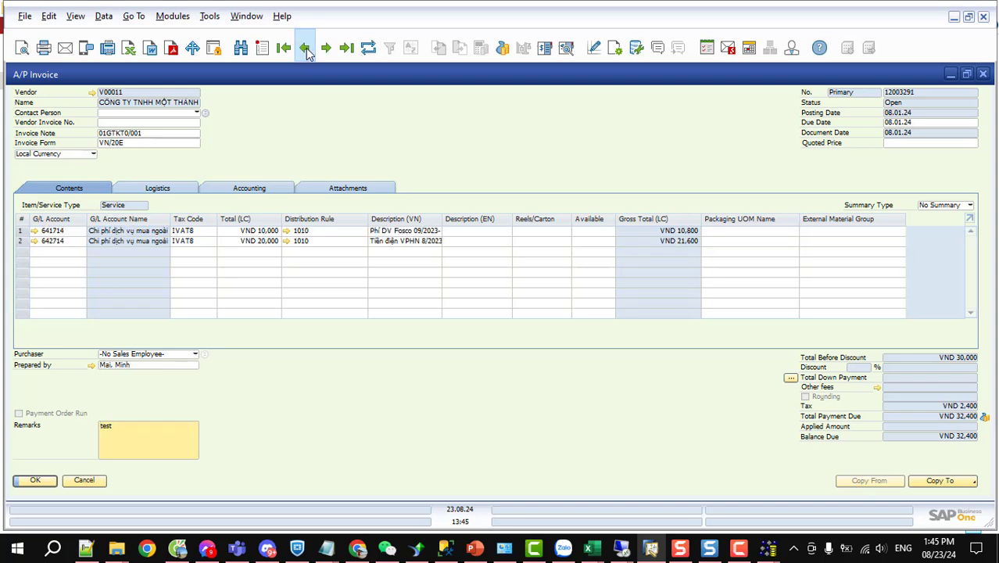
{"action": "left_click", "coordinate": [306, 48]}
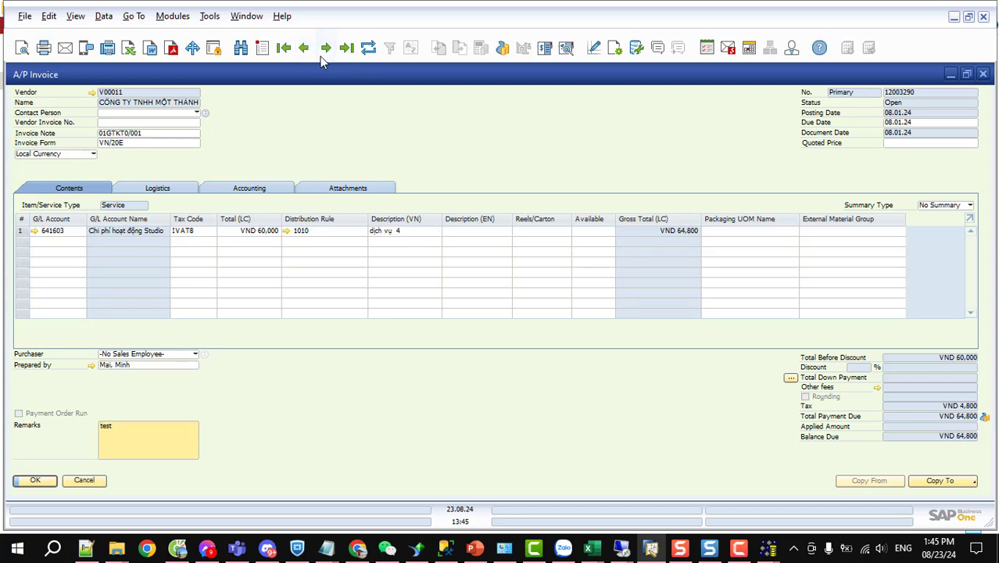
{"action": "left_click", "coordinate": [325, 48]}
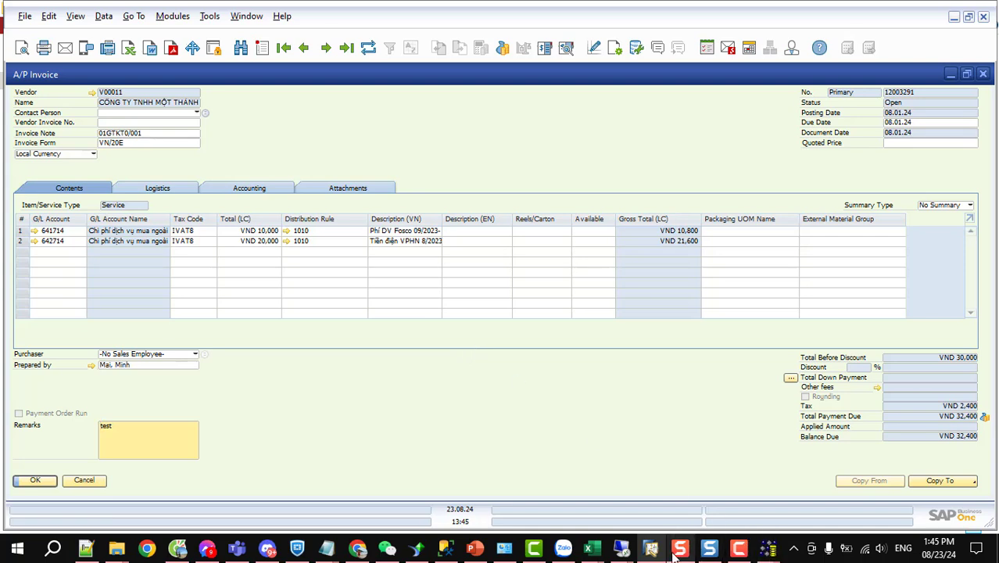
{"action": "left_click", "coordinate": [766, 550]}
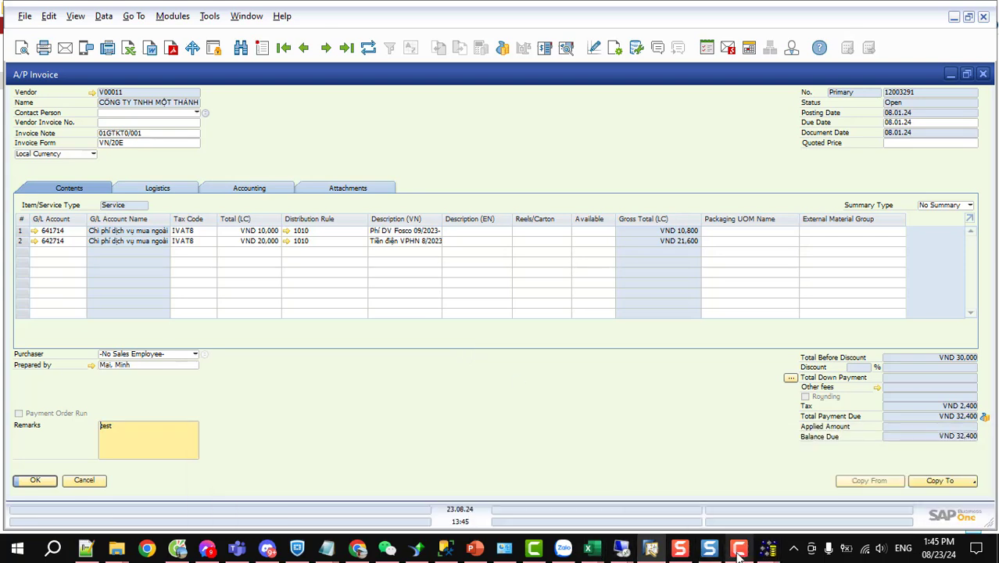